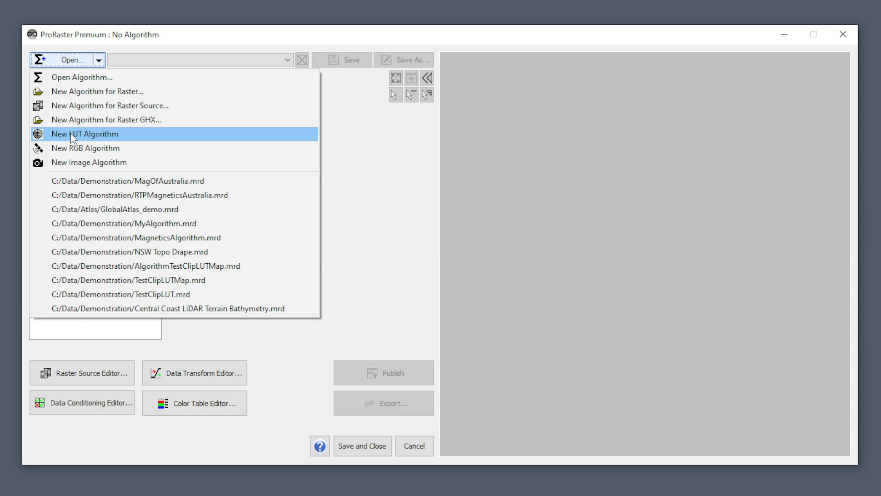
Step: Create a LUT algorithm and load Australia_RTP.mrr from the Demonstration/Rasters/Magnetics folder as its color raster source
{"action": "left_click", "coordinate": [70, 134]}
{"action": "left_click", "coordinate": [86, 142]}
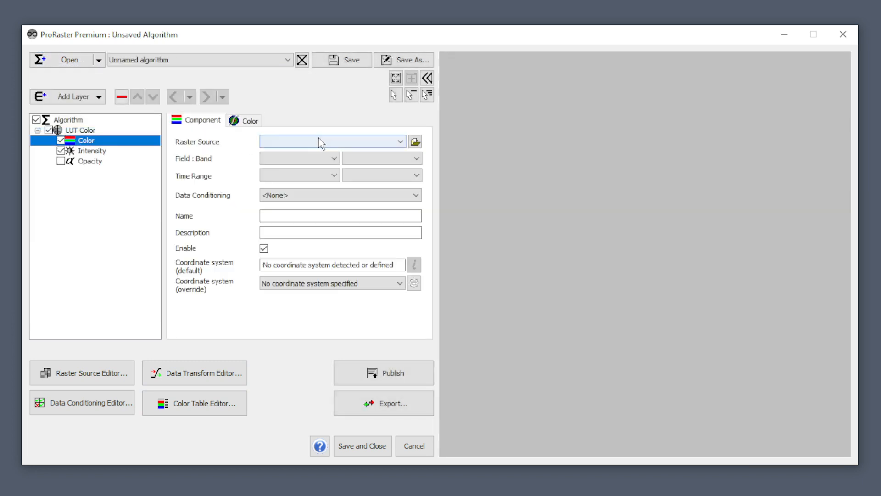
{"action": "left_click", "coordinate": [414, 144]}
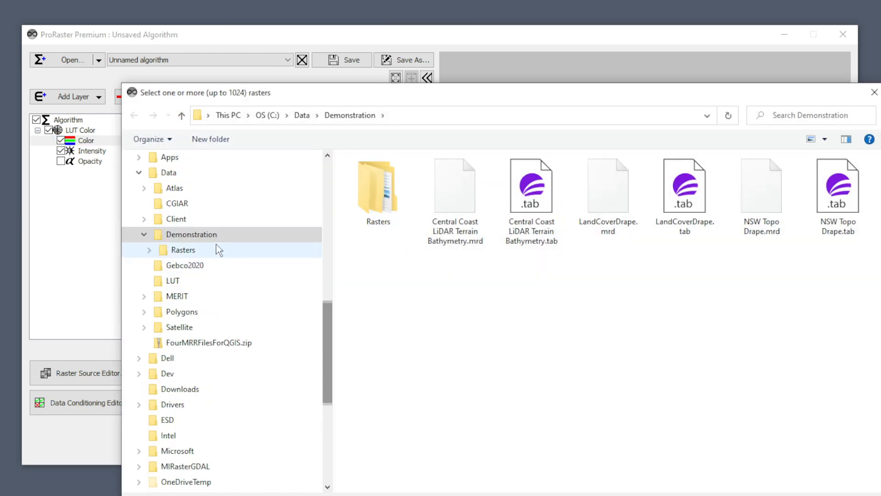
{"action": "left_click", "coordinate": [214, 250]}
{"action": "double_click", "coordinate": [390, 230]}
{"action": "left_click", "coordinate": [394, 179]}
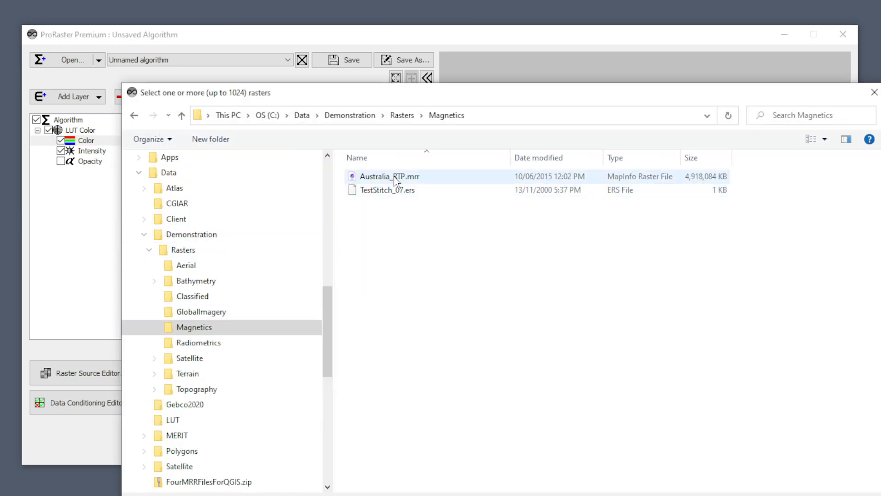
{"action": "double_click", "coordinate": [394, 179]}
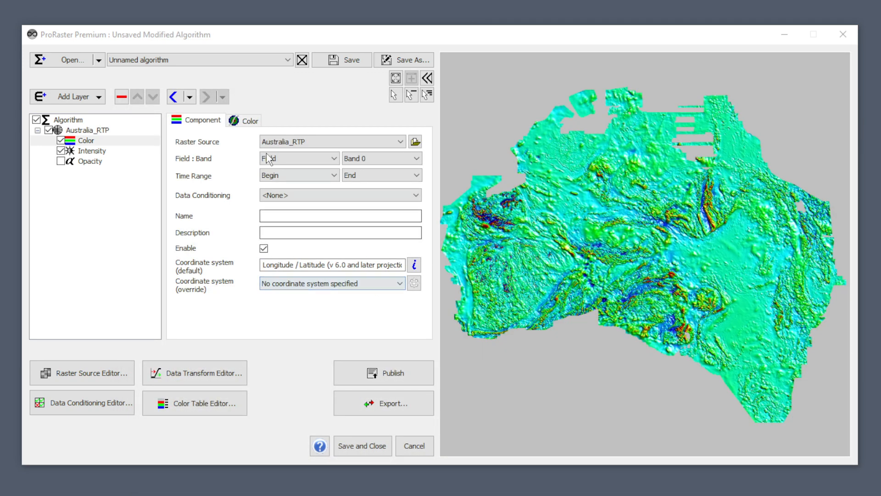
Step: Set the color component's data transform type to Stable Equal Area Transform
{"action": "left_click", "coordinate": [254, 121]}
{"action": "left_click", "coordinate": [322, 142]}
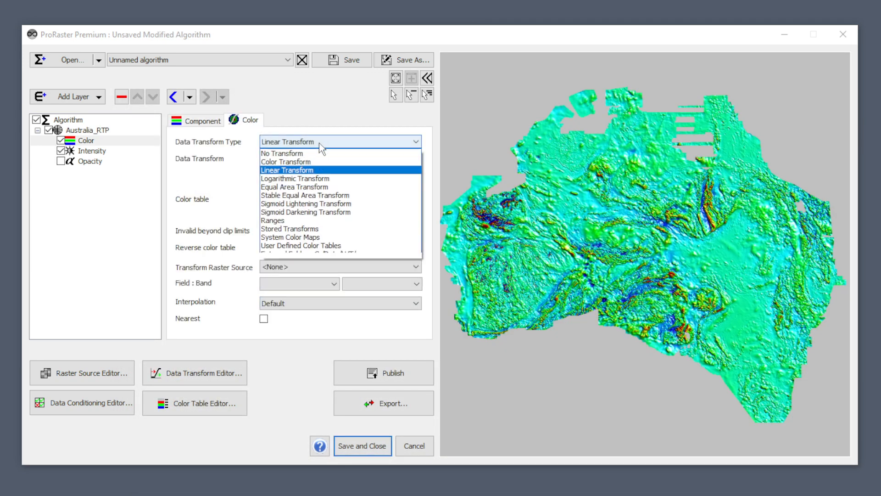
{"action": "left_click", "coordinate": [305, 196]}
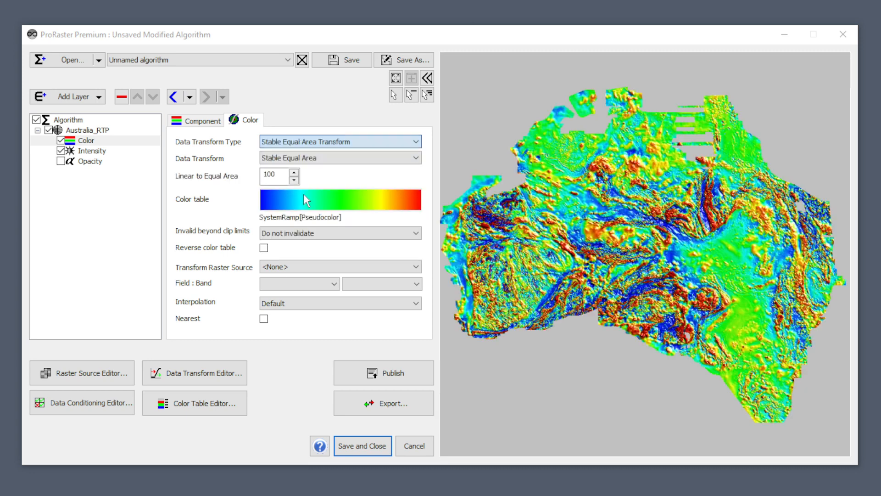
Step: Show the algorithm's general properties and save the algorithm as MagneticsAlgorithm.mrd in the C:/Data/Demonstration folder
{"action": "left_click", "coordinate": [68, 120]}
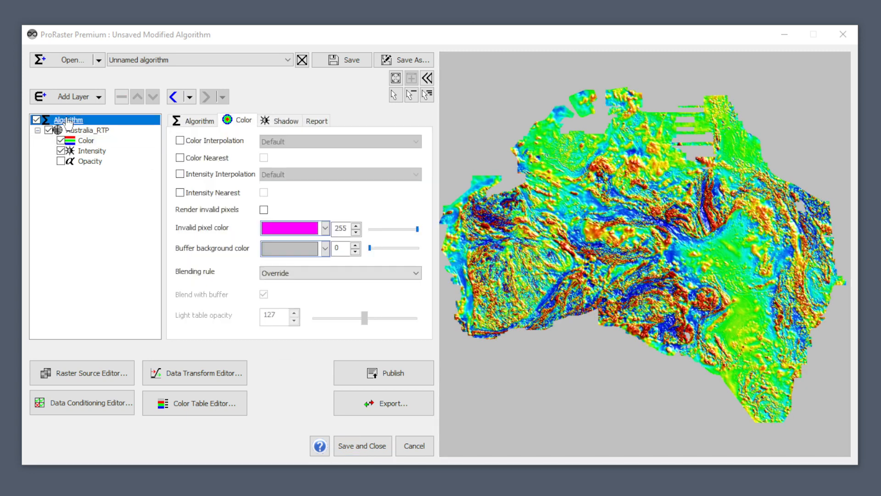
{"action": "left_click", "coordinate": [199, 121]}
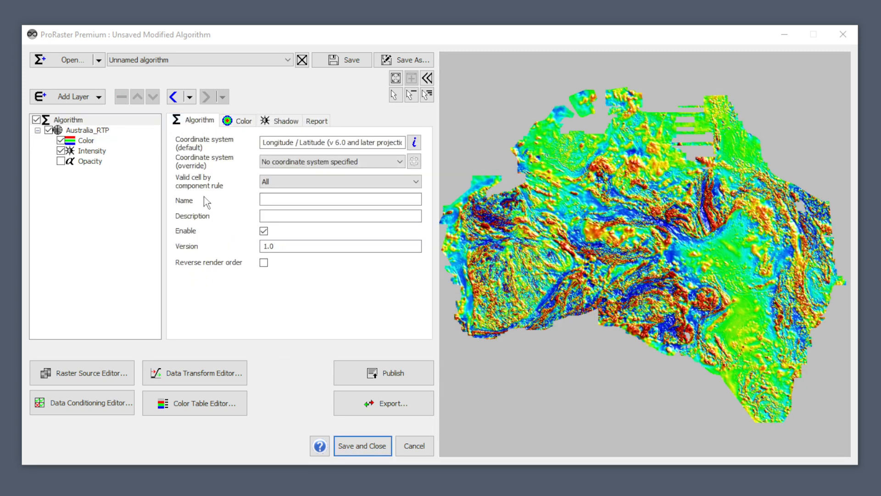
{"action": "left_click", "coordinate": [404, 61]}
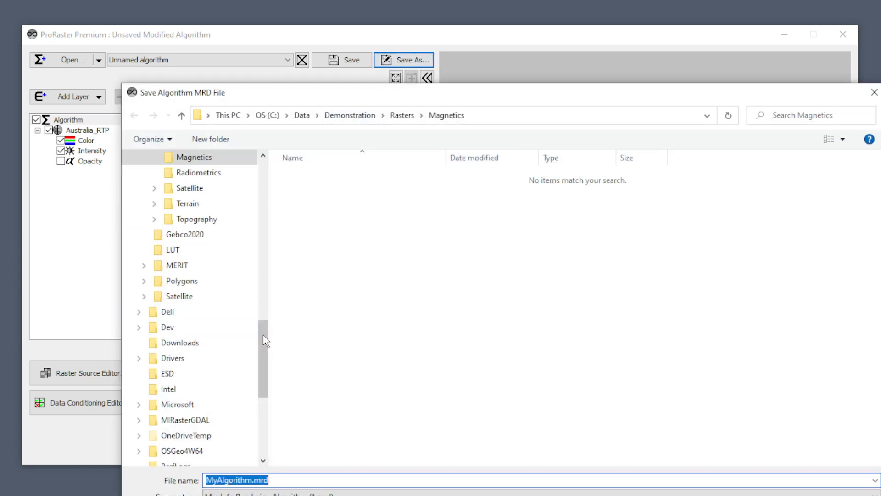
{"action": "left_click_drag", "start_coordinate": [261, 344], "coordinate": [266, 303]}
{"action": "left_click", "coordinate": [191, 235]}
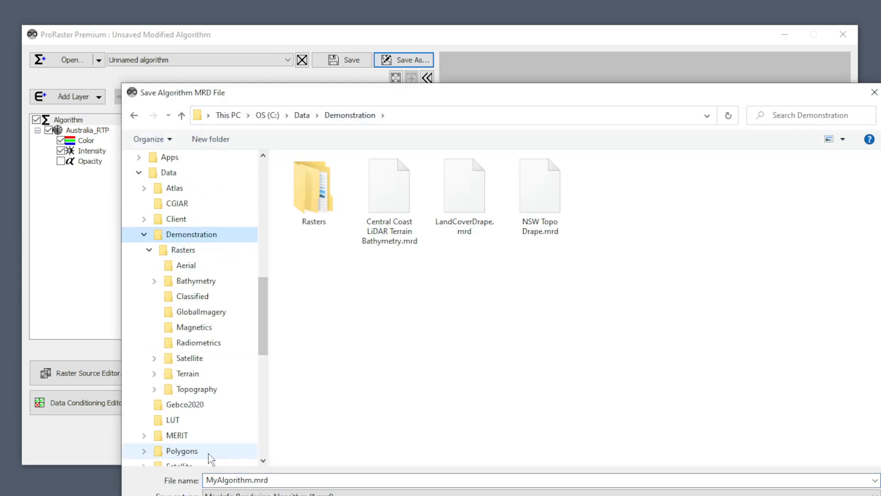
{"action": "left_click", "coordinate": [252, 480]}
{"action": "double_click", "coordinate": [252, 480]}
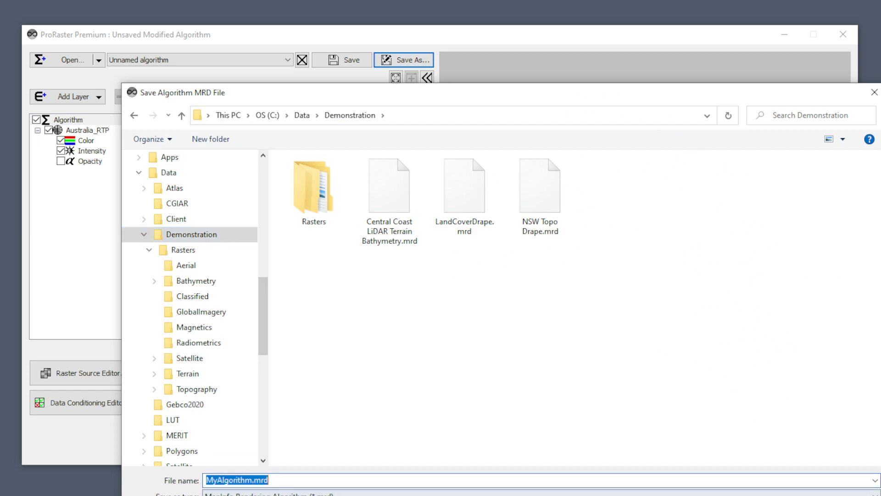
{"action": "key", "text": "Home"}
{"action": "key", "text": "Delete"}
{"action": "key", "text": "Delete"}
{"action": "type", "text": "Magn"}
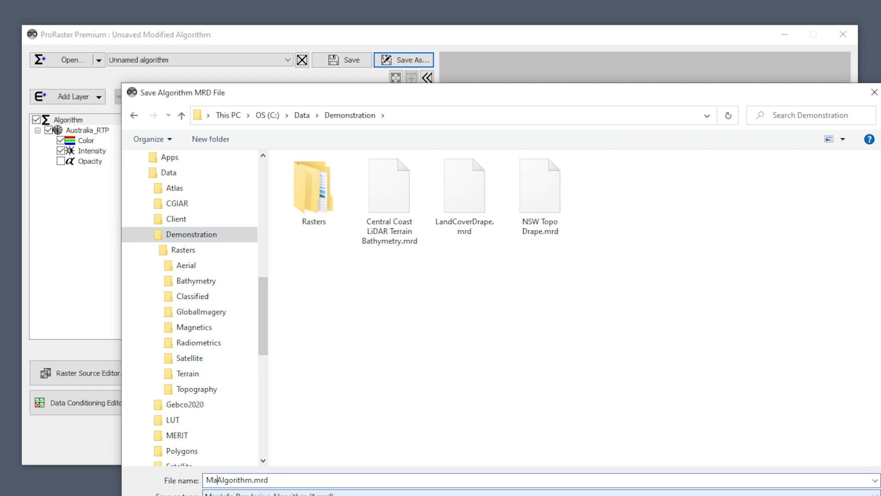
{"action": "type", "text": "etics"}
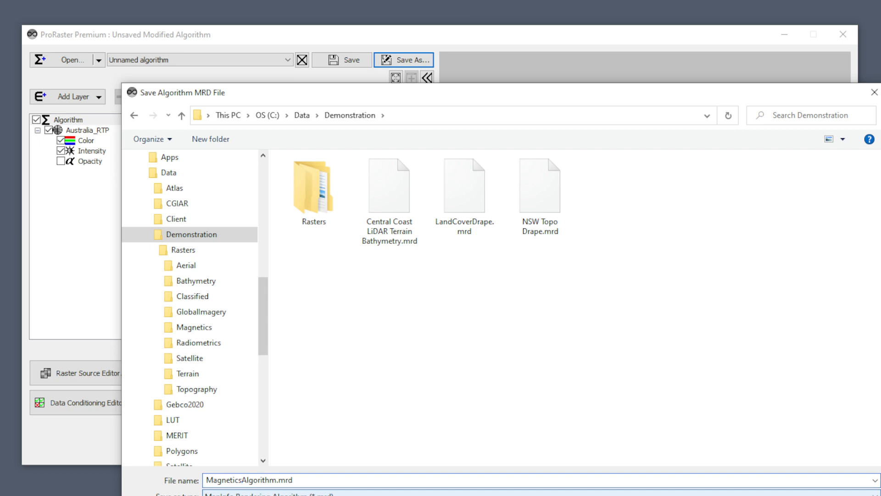
{"action": "key", "text": "Return"}
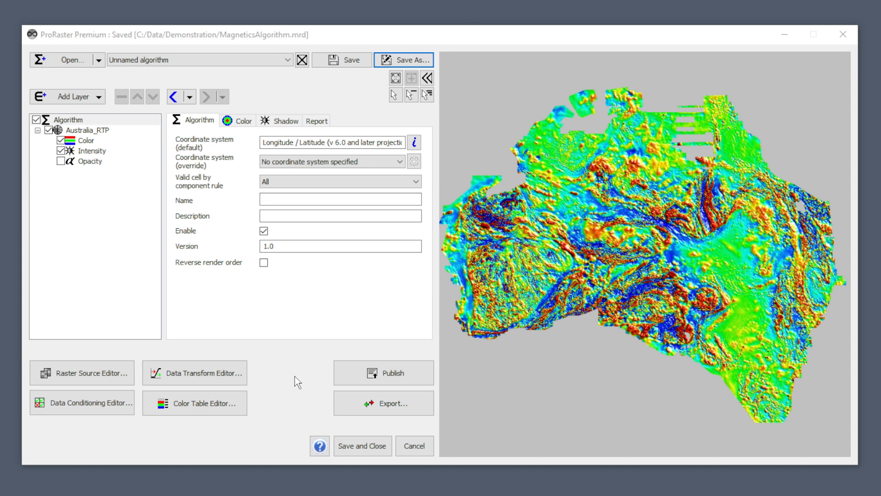
Step: Publish the algorithm to a MapInfo Pro map window and view the rendered map
{"action": "left_click", "coordinate": [394, 373]}
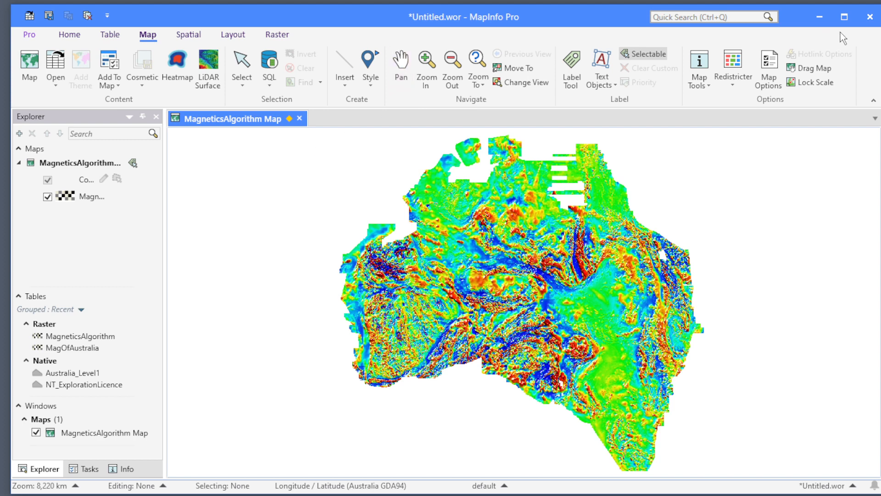
{"action": "left_click", "coordinate": [819, 17]}
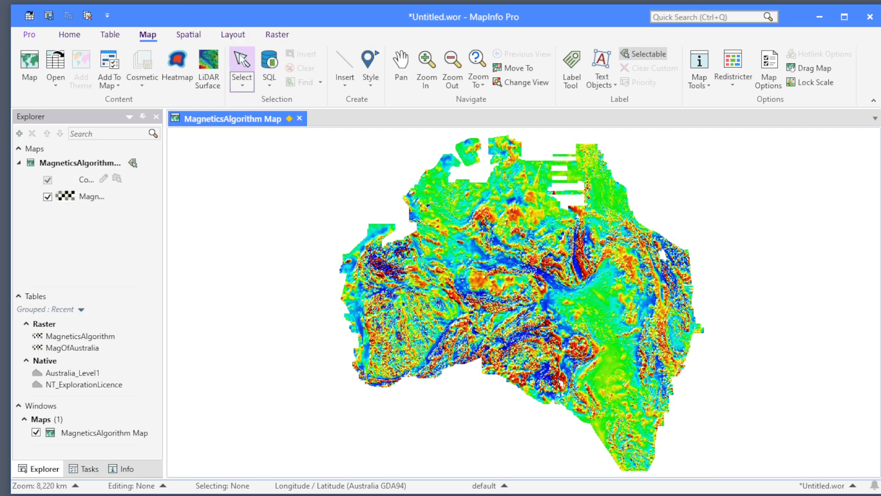
Step: Check which Raster Image files MapInfo Pro can open as tables from the Demonstration folder, without opening any, and return to ProRaster Premium
{"action": "left_click", "coordinate": [70, 35]}
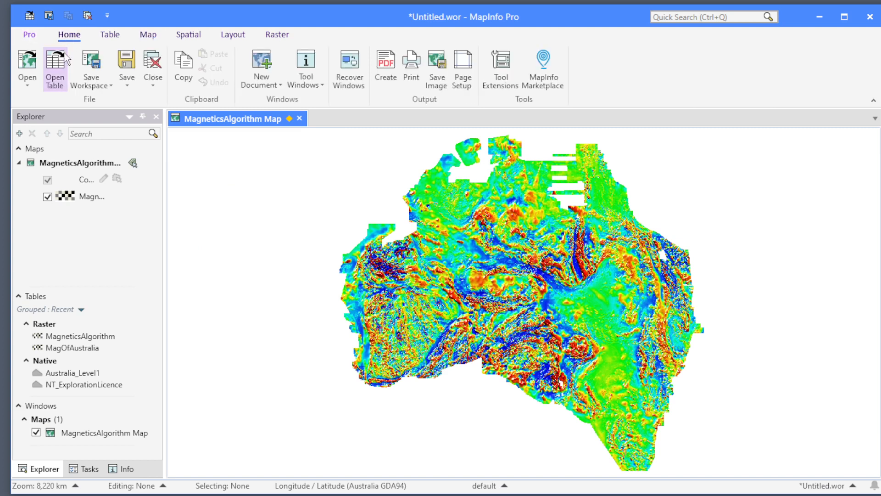
{"action": "left_click", "coordinate": [66, 54]}
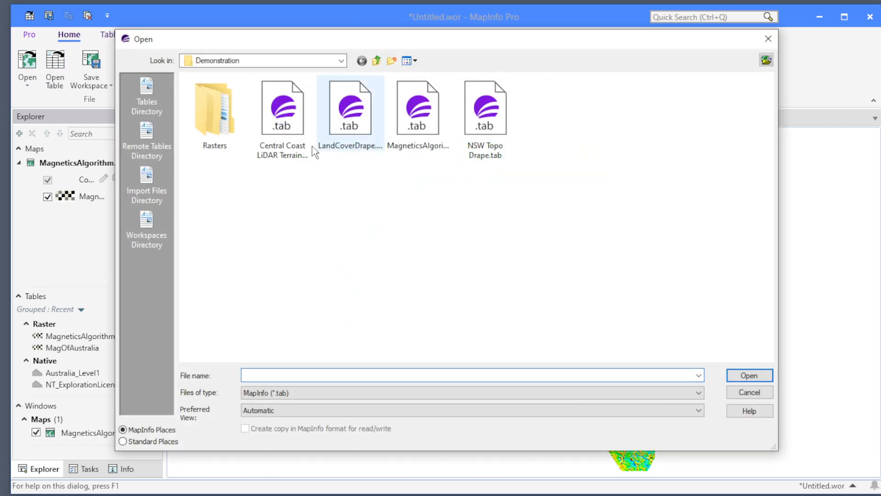
{"action": "left_click", "coordinate": [357, 393]}
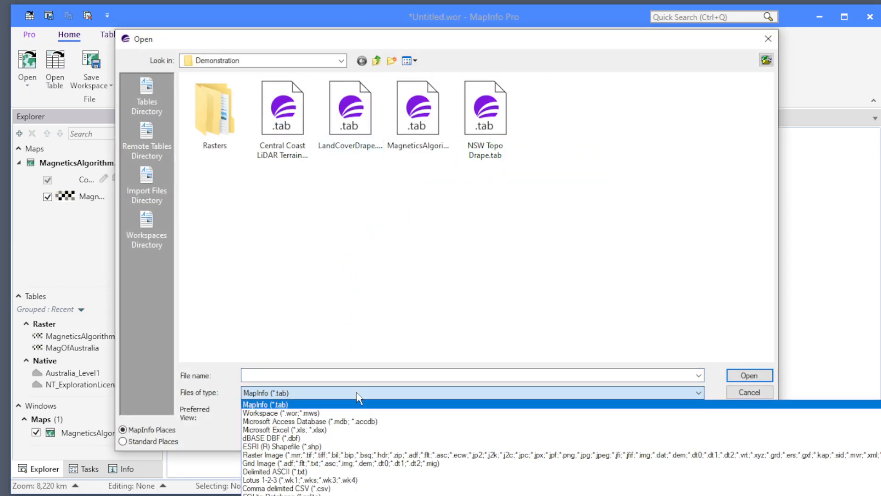
{"action": "left_click", "coordinate": [334, 455]}
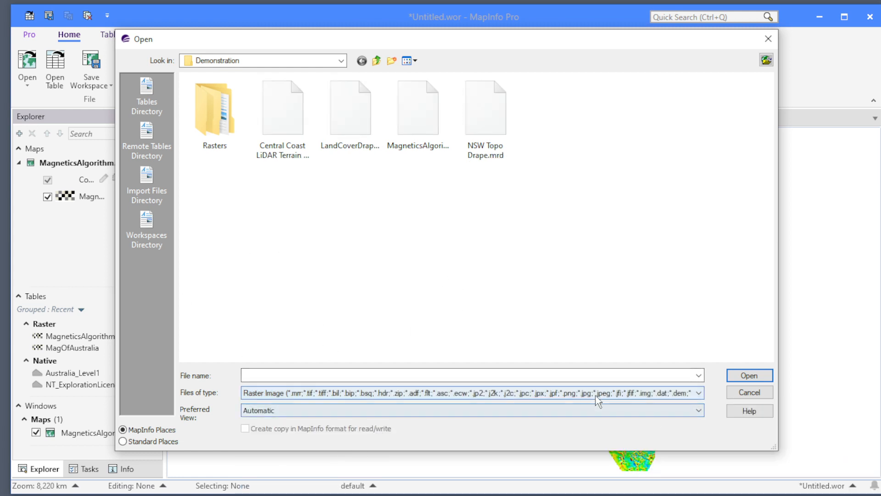
{"action": "left_click", "coordinate": [750, 393]}
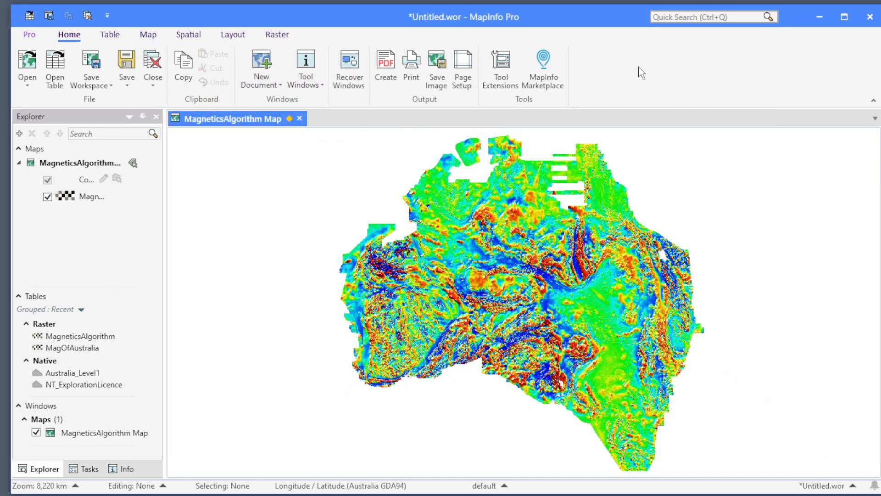
{"action": "left_click", "coordinate": [820, 17]}
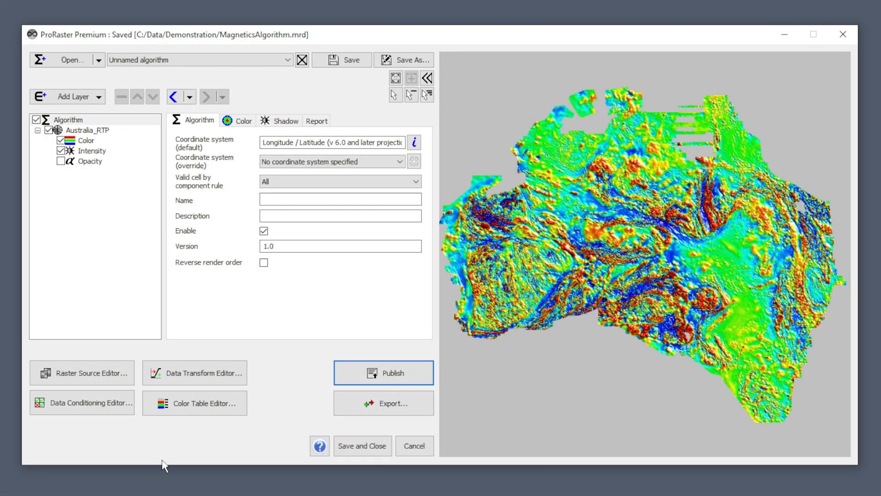
Step: Try to export the saved algorithm to a located image raster
{"action": "left_click", "coordinate": [394, 408]}
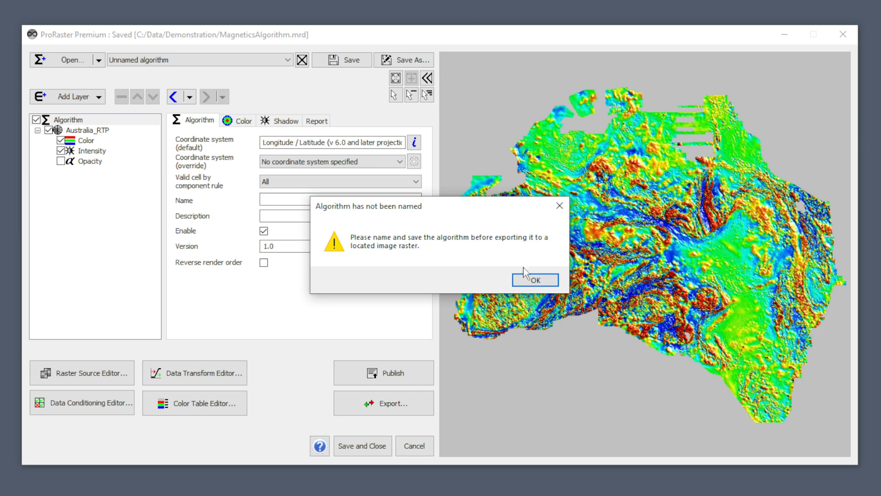
{"action": "left_click", "coordinate": [534, 280]}
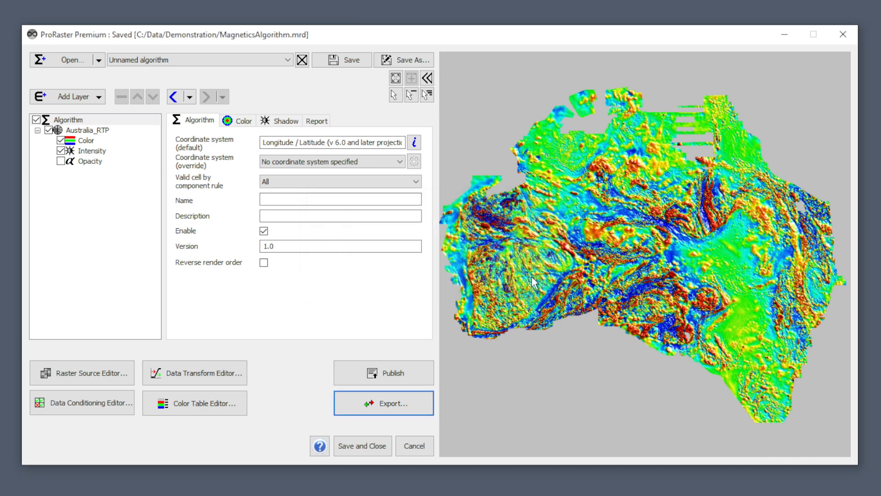
Step: Name the algorithm Australia Magnetics in its properties and save it to the existing file
{"action": "left_click", "coordinate": [273, 198]}
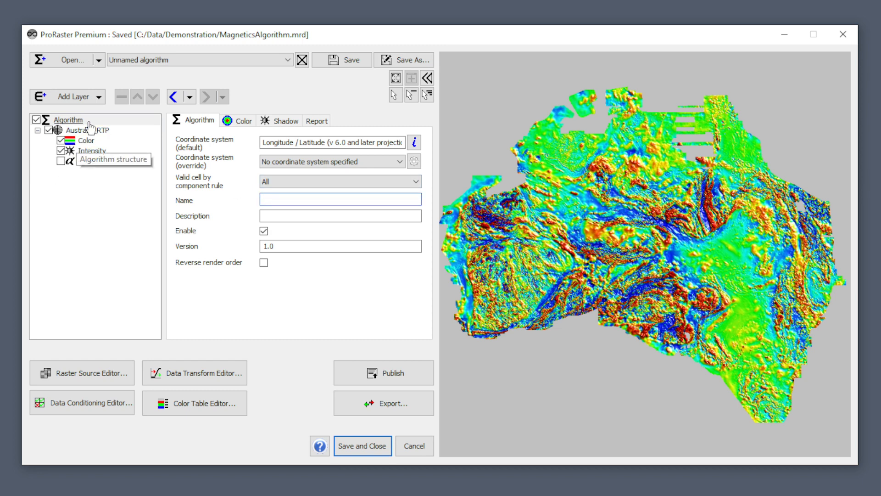
{"action": "left_click", "coordinate": [69, 120]}
{"action": "left_click", "coordinate": [269, 201]}
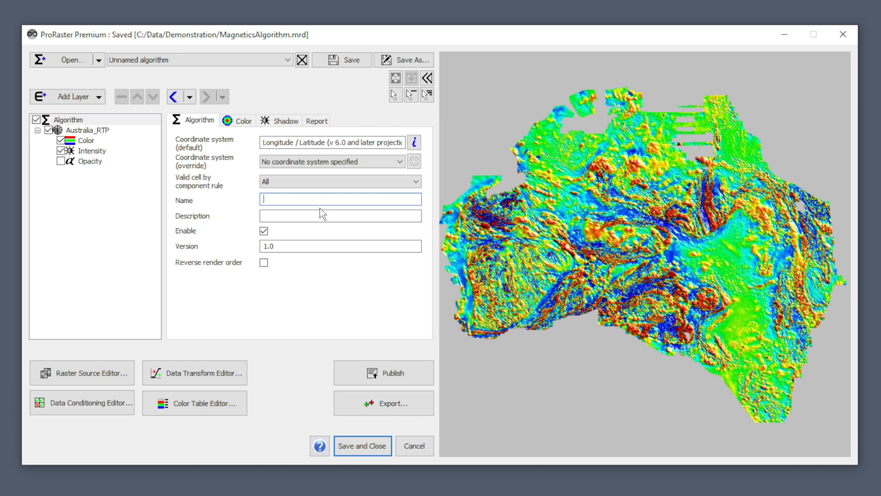
{"action": "type", "text": "Australia Magnetics"}
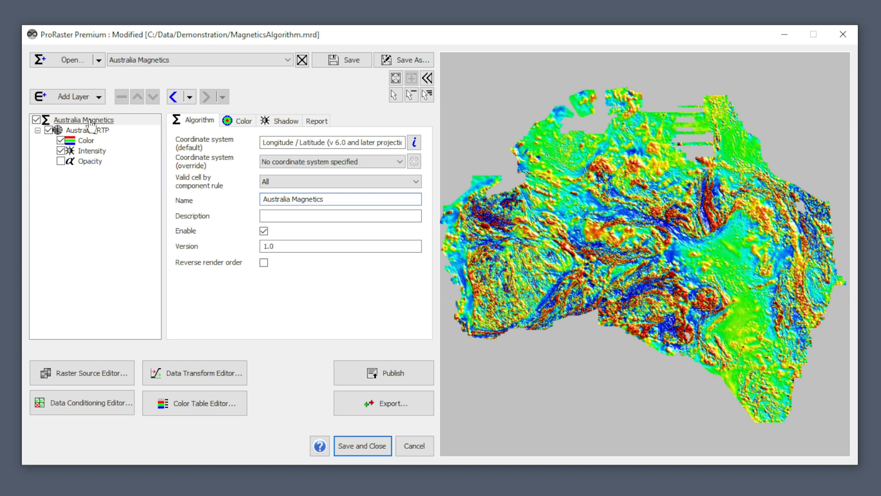
{"action": "left_click", "coordinate": [134, 120]}
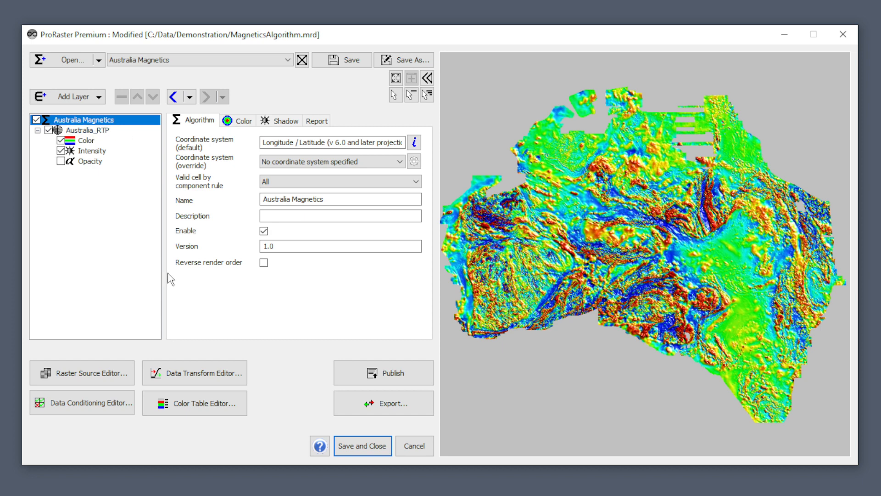
{"action": "left_click", "coordinate": [361, 58]}
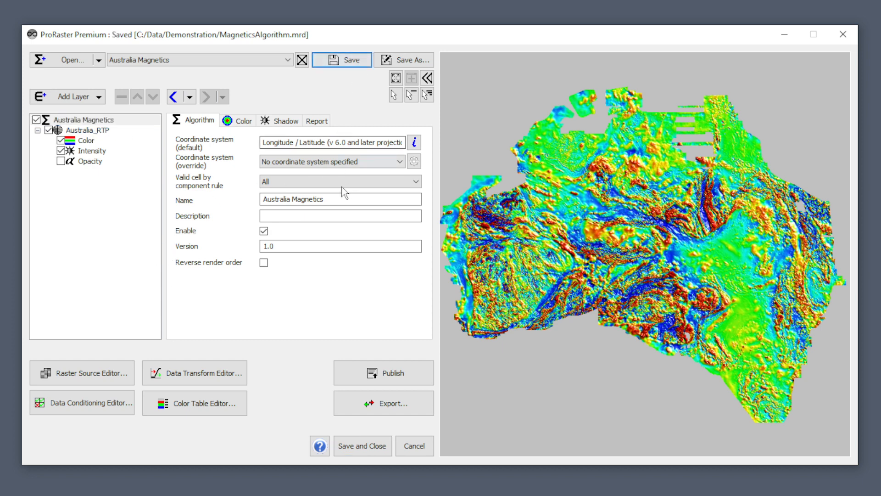
Step: Start exporting the algorithm and set the GeoTIFF output file to AustraliaMagnetics.tif in the Demonstration folder
{"action": "left_click", "coordinate": [383, 409]}
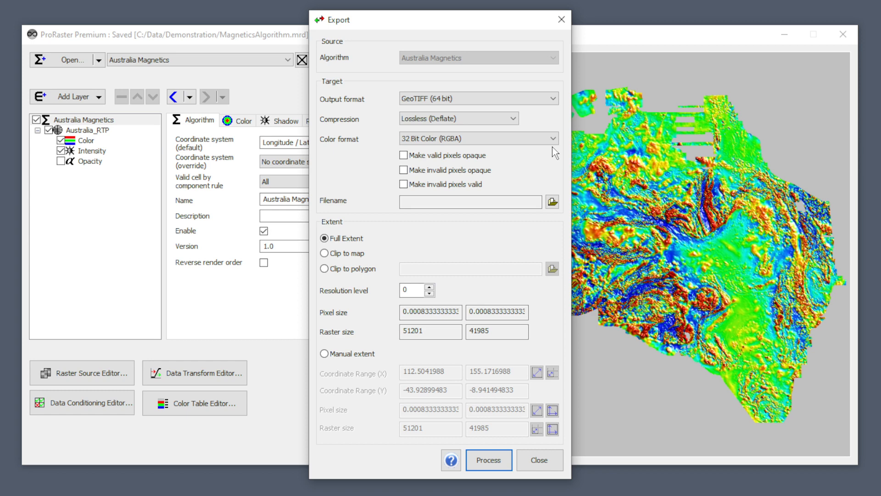
{"action": "left_click", "coordinate": [552, 202]}
{"action": "left_click_drag", "start_coordinate": [262, 277], "coordinate": [260, 257]}
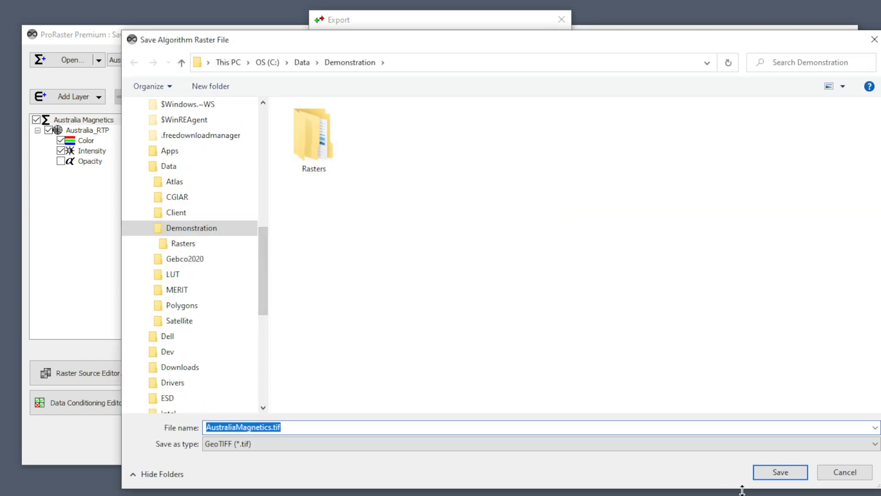
{"action": "left_click", "coordinate": [780, 472]}
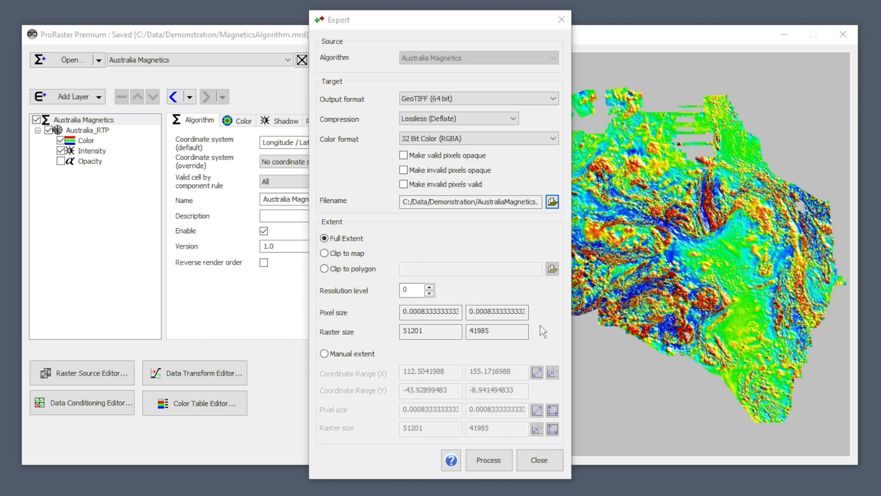
Step: Raise the export's resolution level to 4 with the full extent kept
{"action": "left_click", "coordinate": [430, 287]}
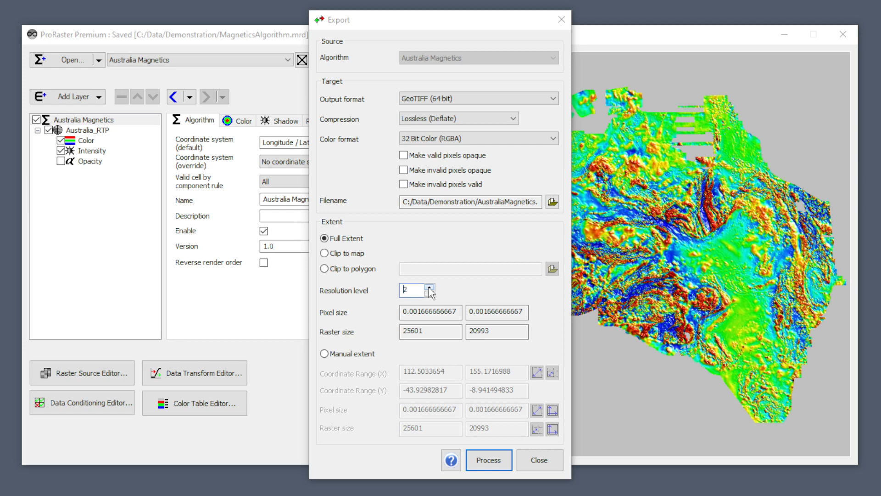
{"action": "left_click", "coordinate": [430, 287]}
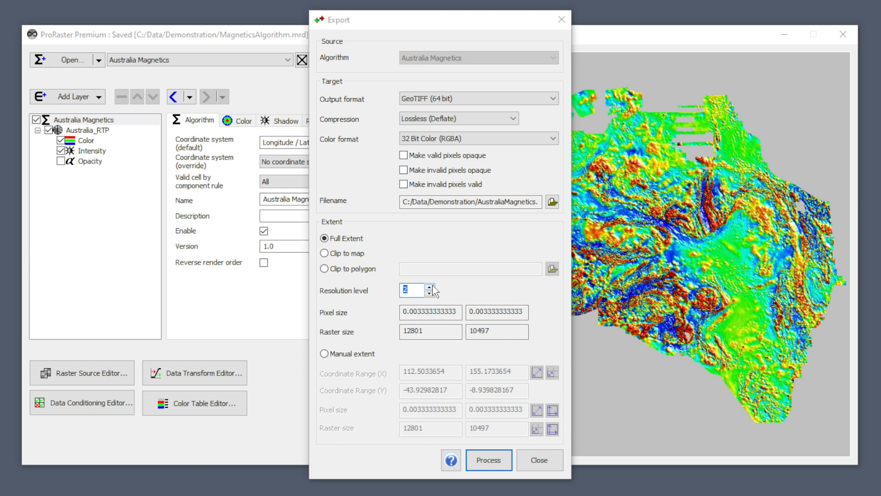
{"action": "left_click", "coordinate": [429, 287]}
{"action": "left_click", "coordinate": [429, 287]}
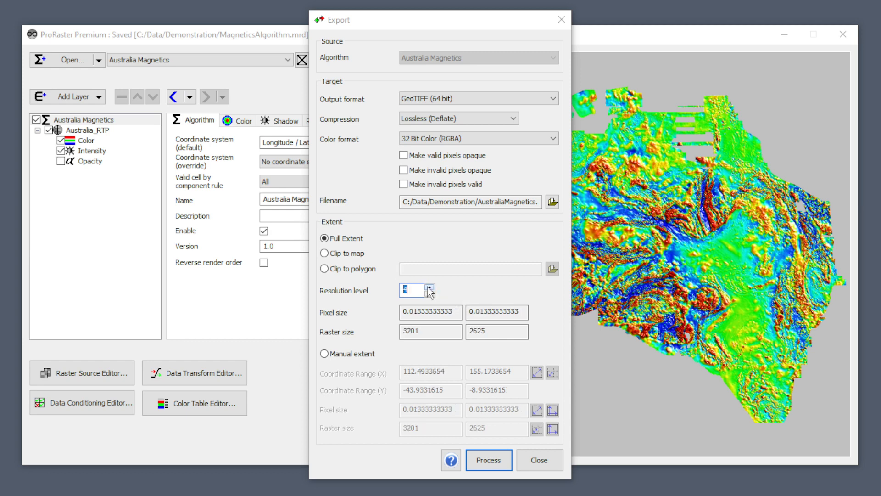
Step: Run the full-extent export at resolution level 5 and check its processing log for warnings and errors
{"action": "left_click", "coordinate": [429, 287]}
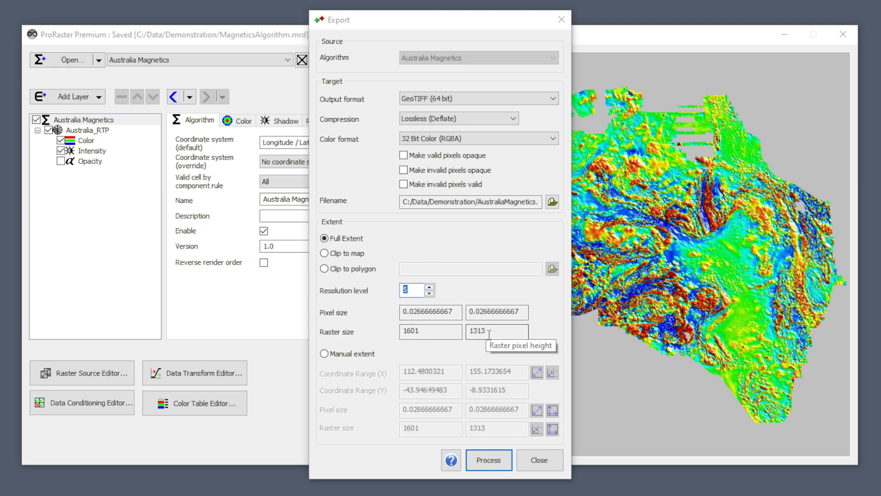
{"action": "left_click", "coordinate": [496, 470]}
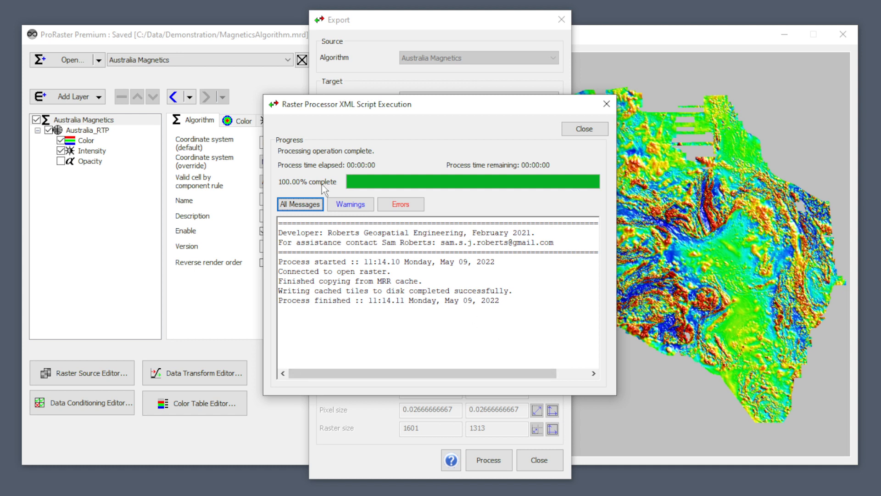
{"action": "left_click", "coordinate": [345, 207]}
{"action": "left_click", "coordinate": [402, 205]}
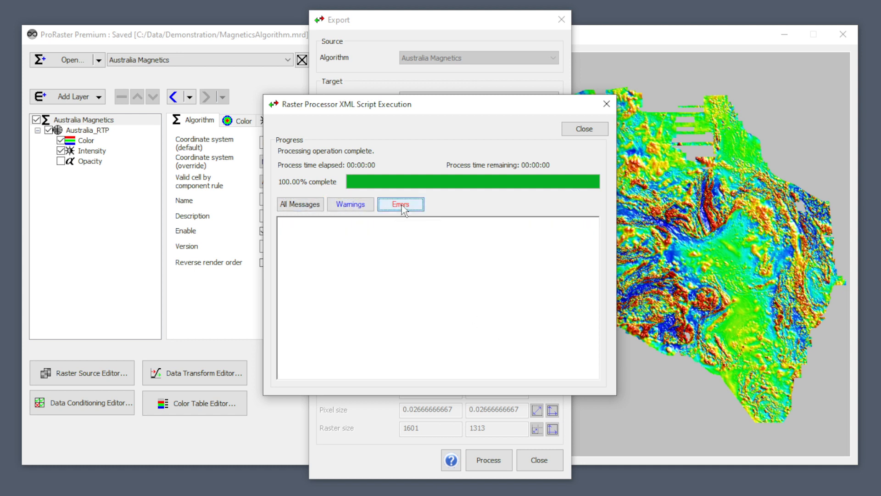
{"action": "left_click", "coordinate": [299, 205]}
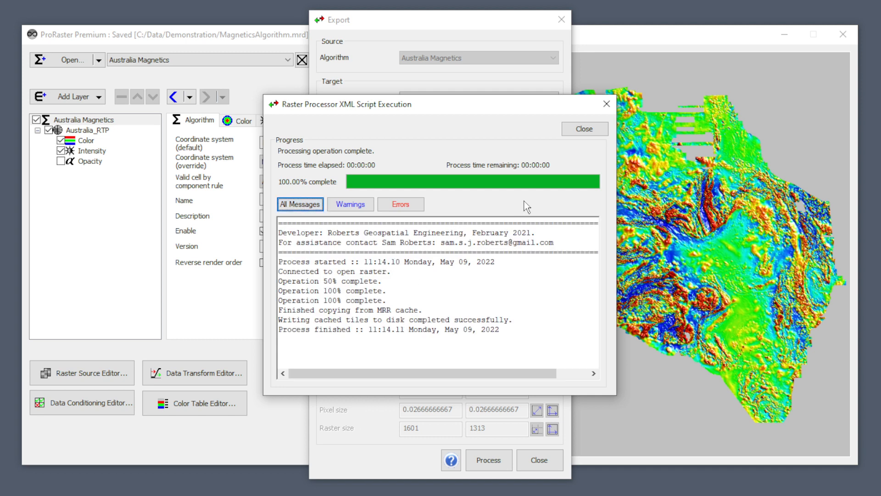
{"action": "left_click", "coordinate": [585, 129]}
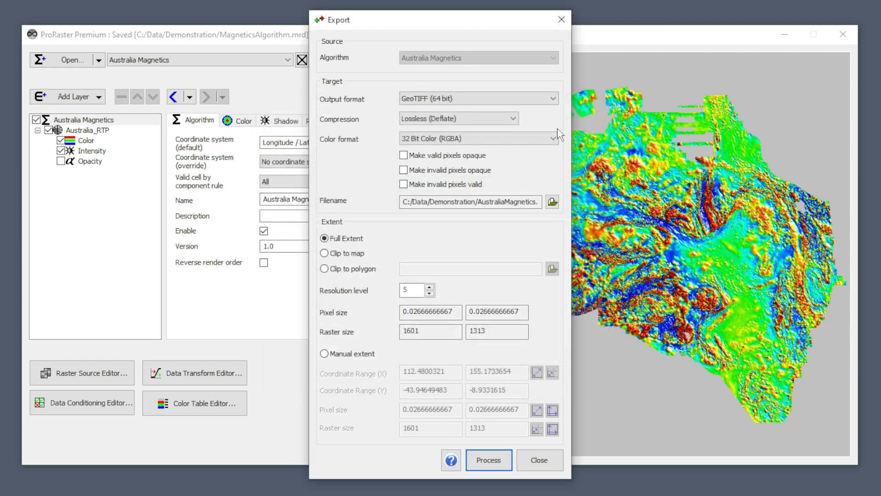
{"action": "left_click", "coordinate": [542, 463]}
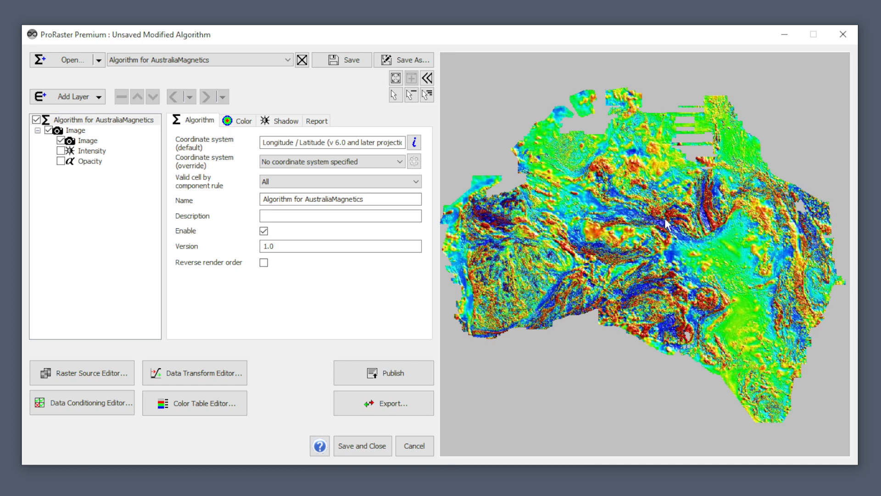
Step: Inspect the exported AustraliaMagnetics image up close and unload its algorithm without saving
{"action": "scroll", "coordinate": [657, 225], "scroll_direction": "up", "scroll_amount": 5}
{"action": "scroll", "coordinate": [638, 201], "scroll_direction": "up", "scroll_amount": 3}
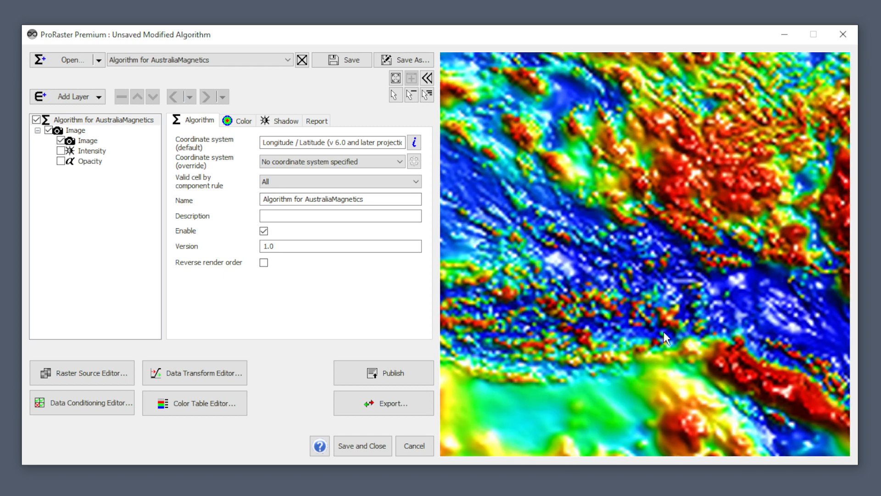
{"action": "scroll", "coordinate": [656, 316], "scroll_direction": "up", "scroll_amount": 3}
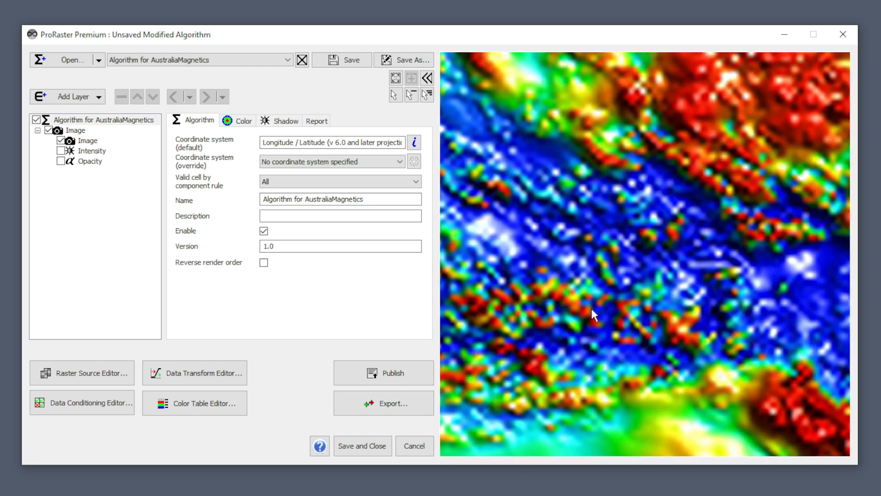
{"action": "scroll", "coordinate": [591, 307], "scroll_direction": "down", "scroll_amount": 5}
{"action": "scroll", "coordinate": [594, 307], "scroll_direction": "down", "scroll_amount": 2}
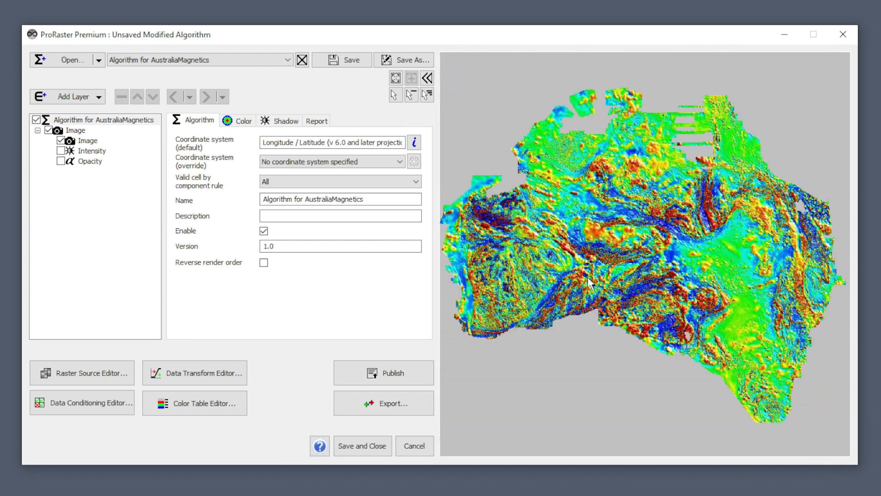
{"action": "left_click", "coordinate": [301, 61]}
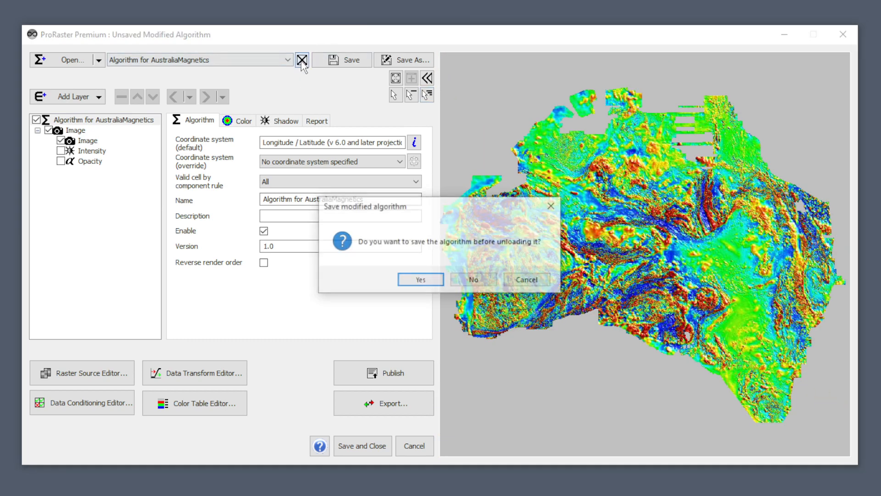
{"action": "left_click", "coordinate": [474, 280]}
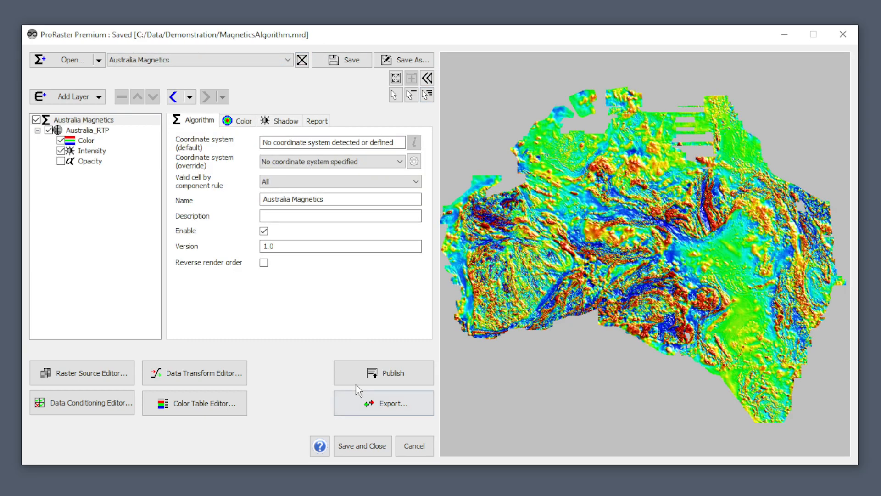
Step: Zoom the preview into a small area in western Australia and set the export extent to Clip to map
{"action": "left_click", "coordinate": [379, 404]}
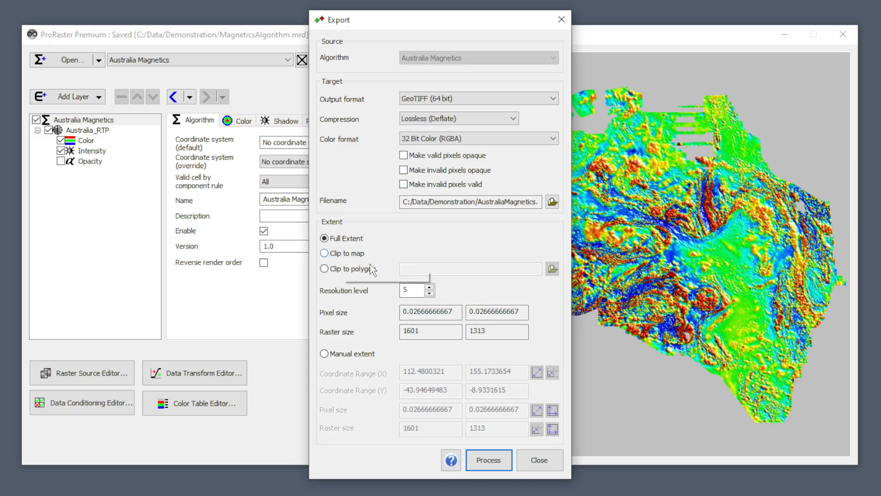
{"action": "left_click", "coordinate": [540, 461]}
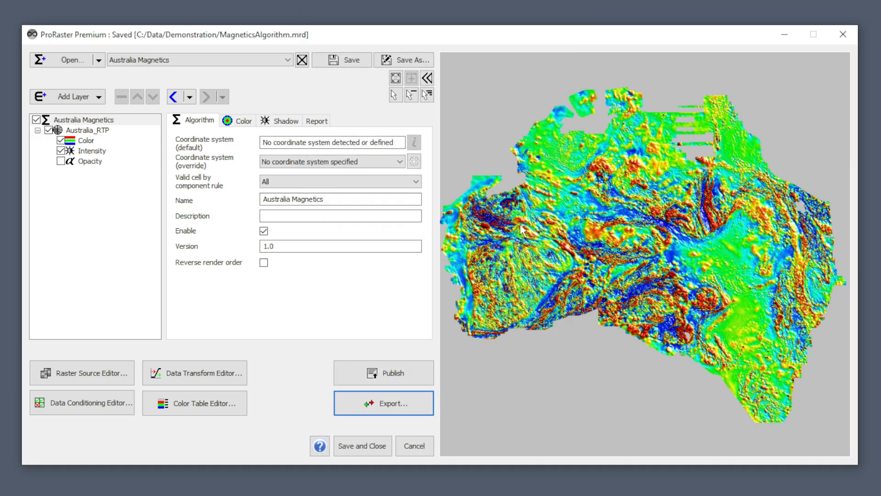
{"action": "scroll", "coordinate": [523, 230], "scroll_direction": "up", "scroll_amount": 5}
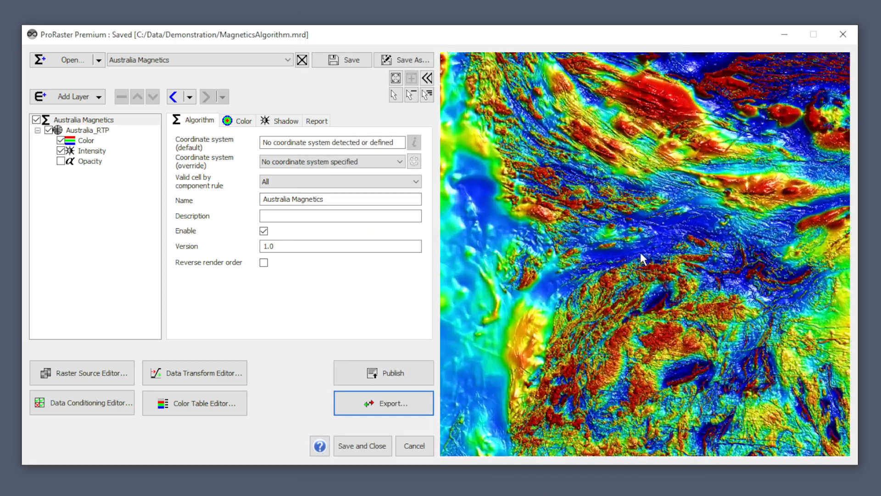
{"action": "scroll", "coordinate": [642, 258], "scroll_direction": "up", "scroll_amount": 5}
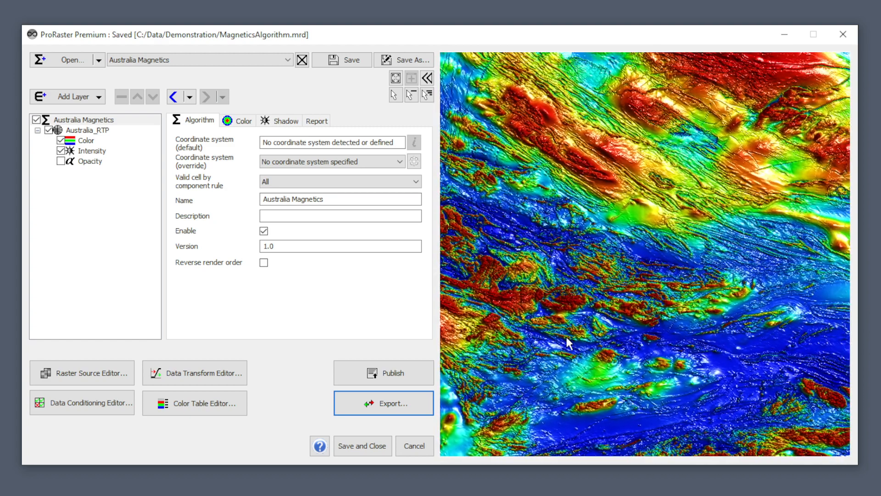
{"action": "scroll", "coordinate": [568, 343], "scroll_direction": "up", "scroll_amount": 4}
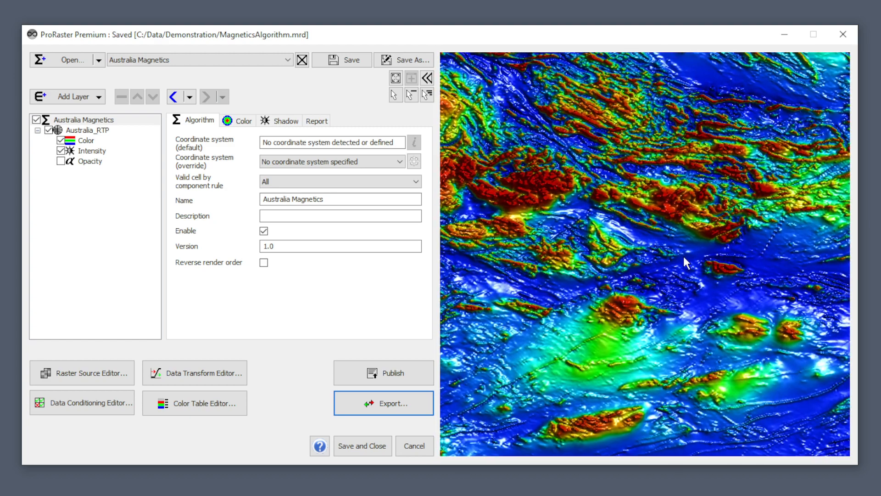
{"action": "left_click", "coordinate": [394, 403]}
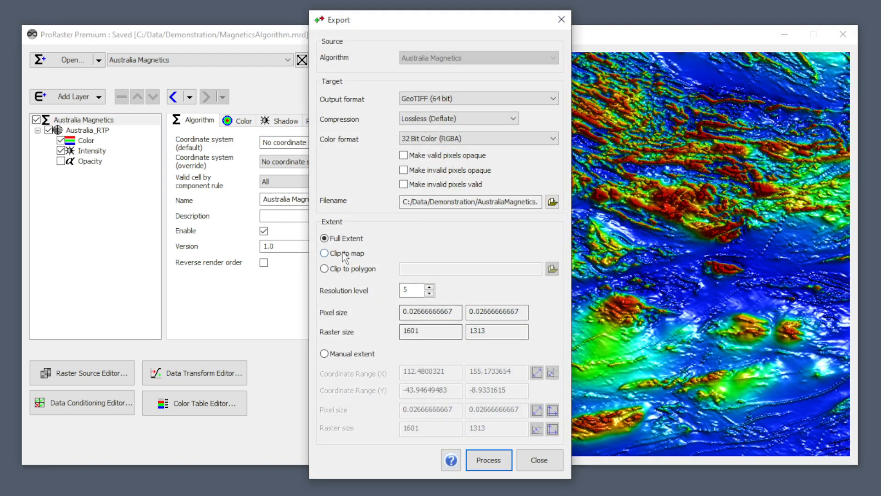
{"action": "left_click", "coordinate": [351, 253]}
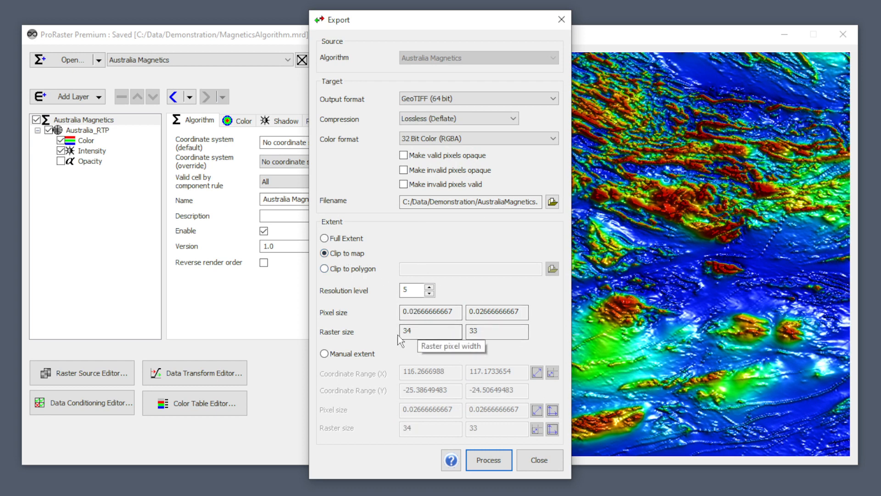
Step: Lower the clipped export's resolution level to 0
{"action": "left_click", "coordinate": [429, 293]}
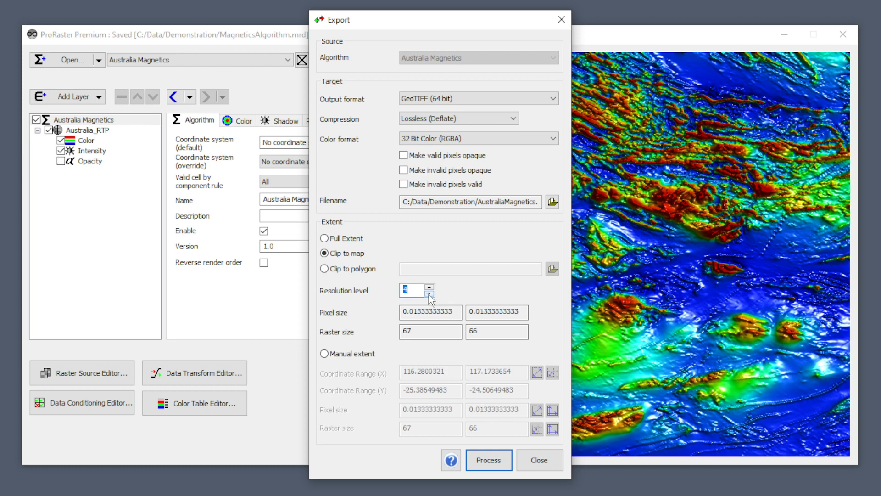
{"action": "left_click", "coordinate": [429, 293]}
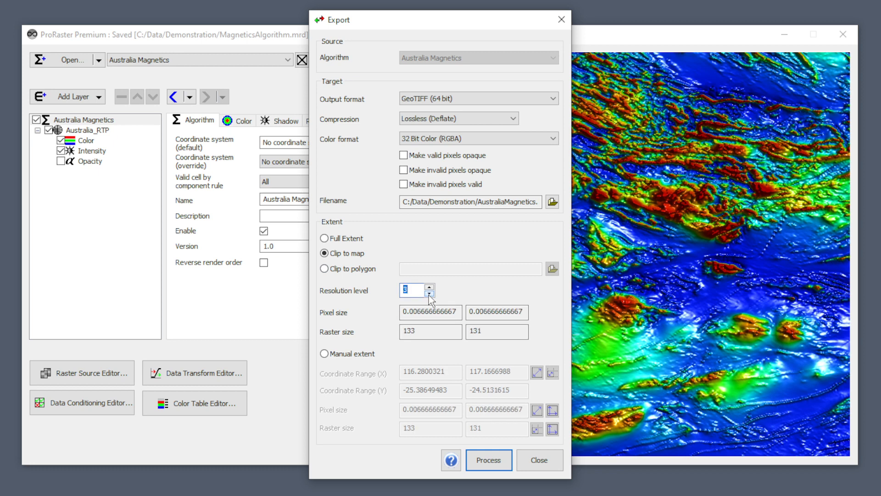
{"action": "left_click", "coordinate": [429, 294]}
{"action": "left_click", "coordinate": [429, 294]}
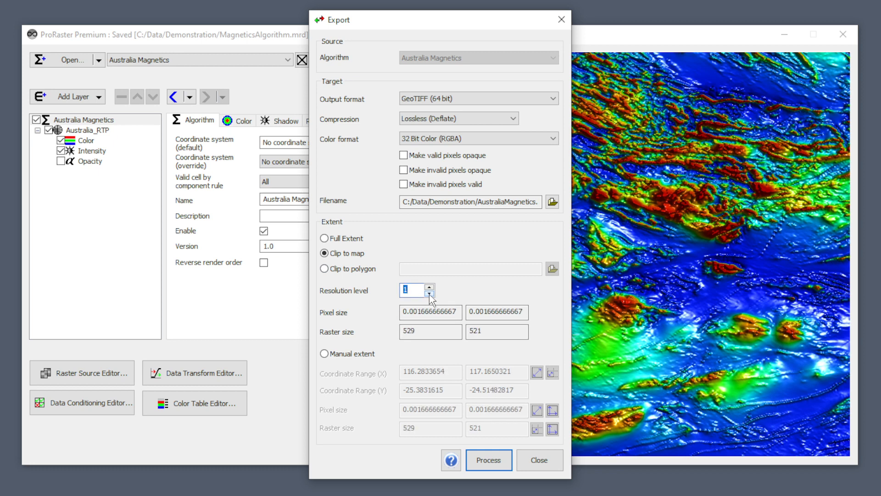
{"action": "left_click", "coordinate": [429, 293]}
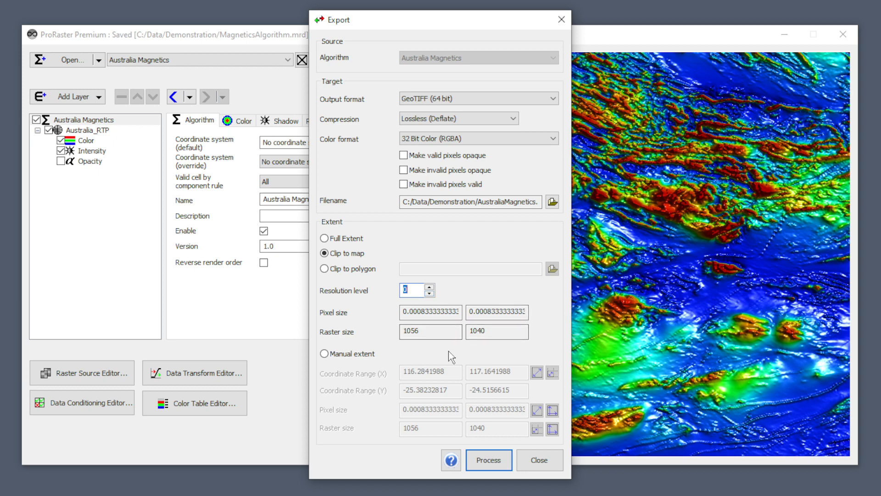
Step: Try the clipped export's resolution level at -3 and return it to 0
{"action": "left_click", "coordinate": [429, 294]}
{"action": "left_click", "coordinate": [430, 293]}
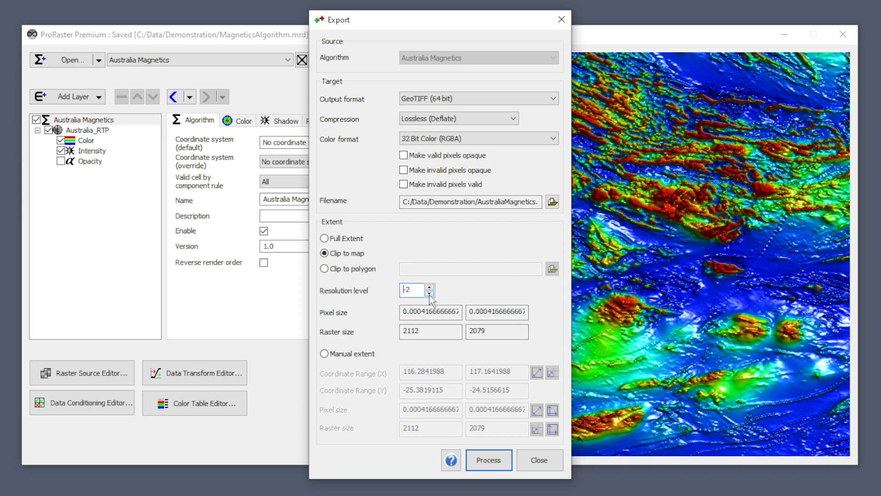
{"action": "left_click", "coordinate": [429, 294]}
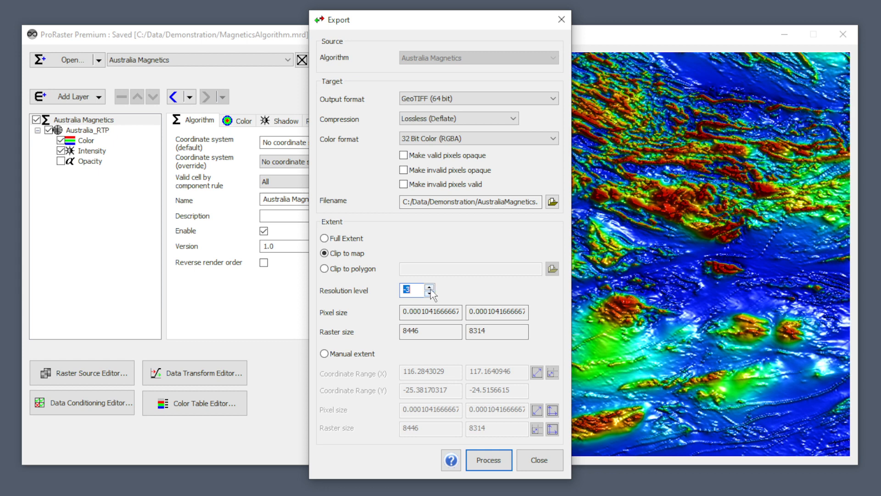
{"action": "left_click", "coordinate": [431, 287]}
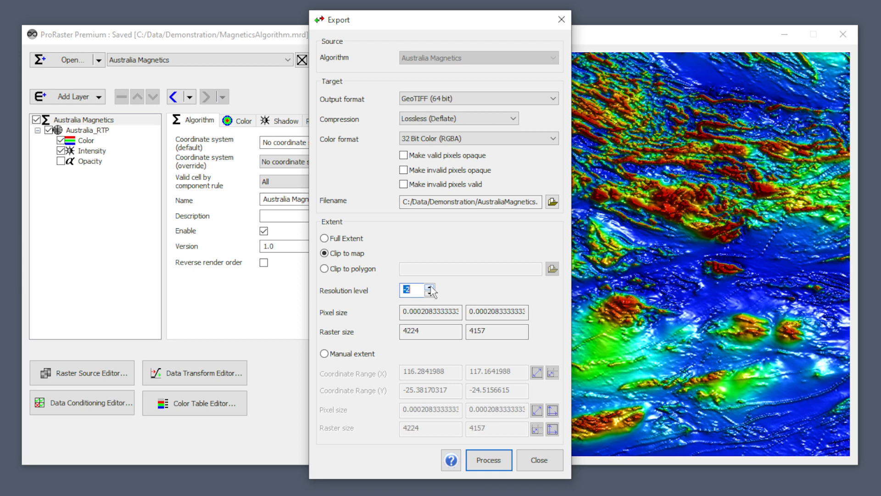
{"action": "left_click", "coordinate": [430, 287]}
{"action": "left_click", "coordinate": [431, 287]}
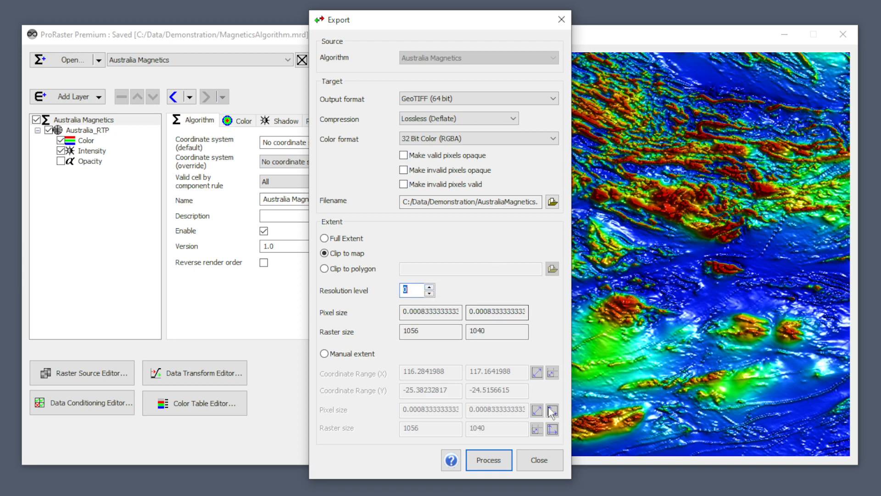
Step: Run the map-clipped GeoTIFF export and close its processing report
{"action": "left_click", "coordinate": [498, 465]}
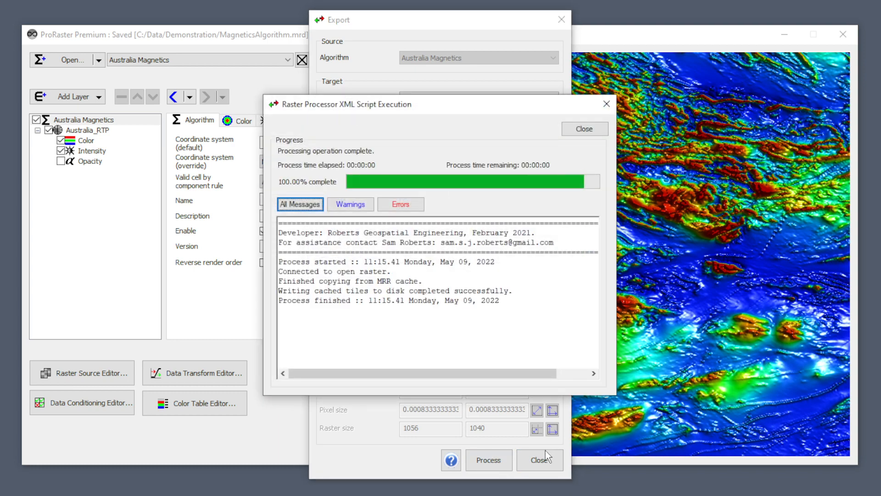
{"action": "left_click", "coordinate": [590, 129]}
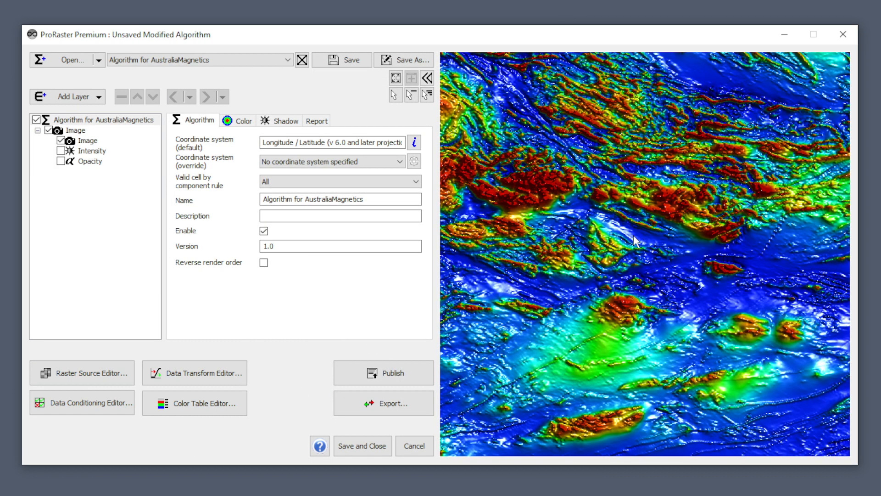
Step: Examine the detail of the map-clipped exported image and unload its algorithm without saving
{"action": "scroll", "coordinate": [657, 250], "scroll_direction": "up", "scroll_amount": 1}
{"action": "scroll", "coordinate": [657, 251], "scroll_direction": "up", "scroll_amount": 5}
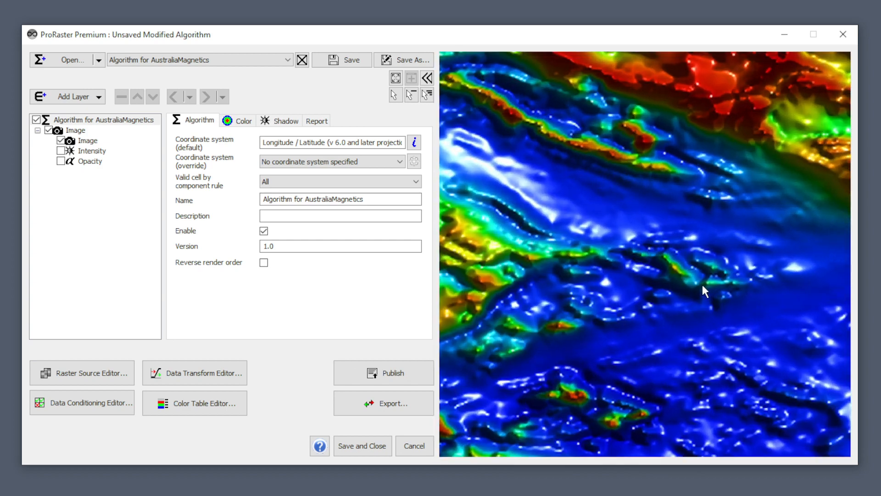
{"action": "scroll", "coordinate": [658, 293], "scroll_direction": "down", "scroll_amount": 5}
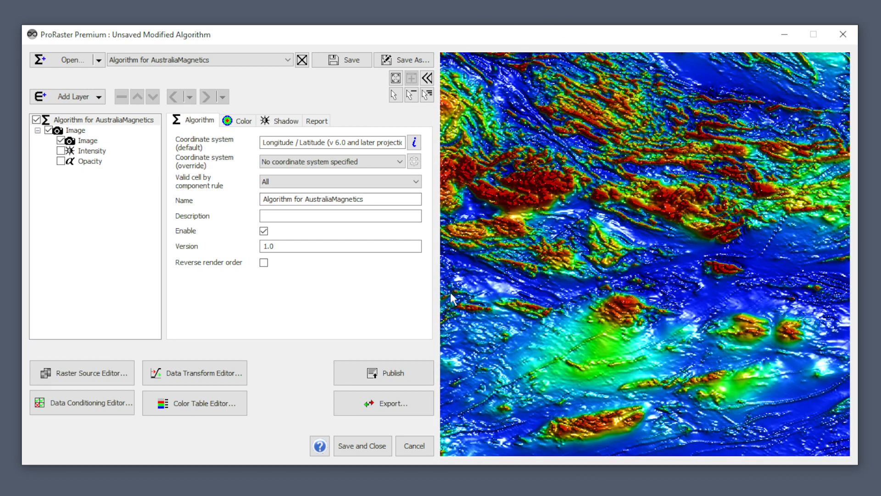
{"action": "left_click", "coordinate": [302, 60]}
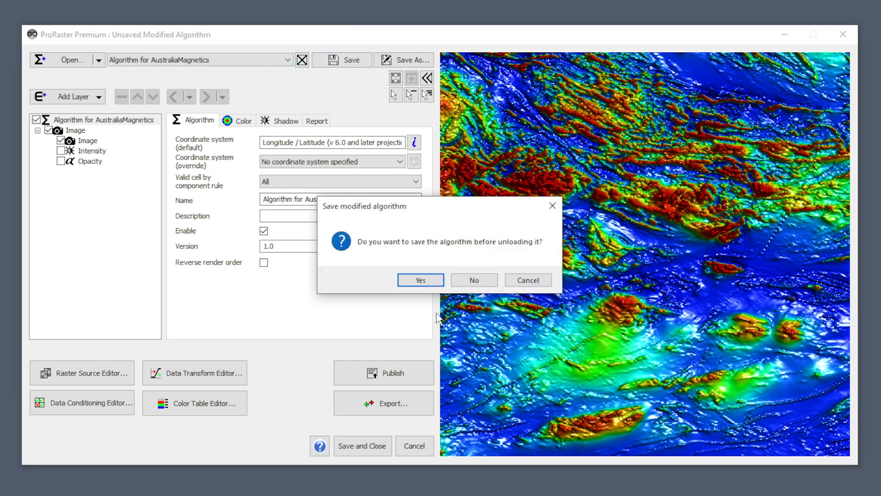
{"action": "left_click", "coordinate": [483, 285]}
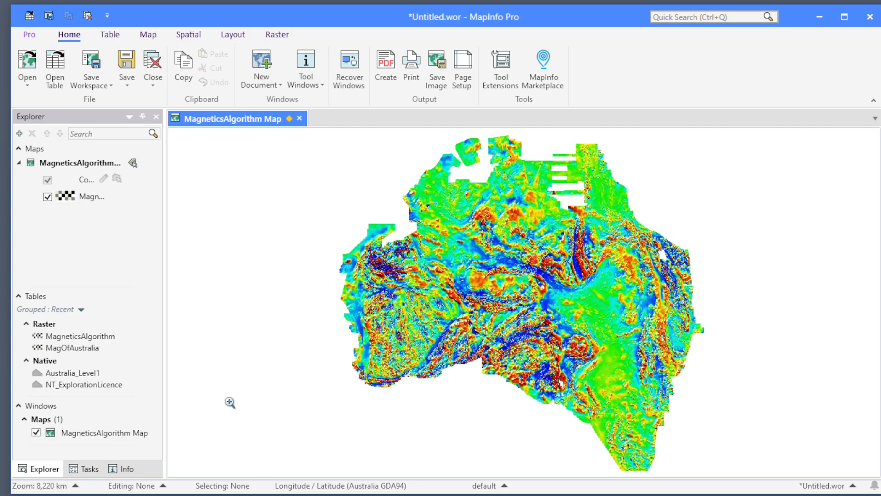
Step: In MapInfo Pro, overlay the NT_ExplorationLicence table on the MagneticsAlgorithm map
{"action": "left_click", "coordinate": [79, 385]}
{"action": "left_click_drag", "start_coordinate": [82, 388], "coordinate": [574, 317]}
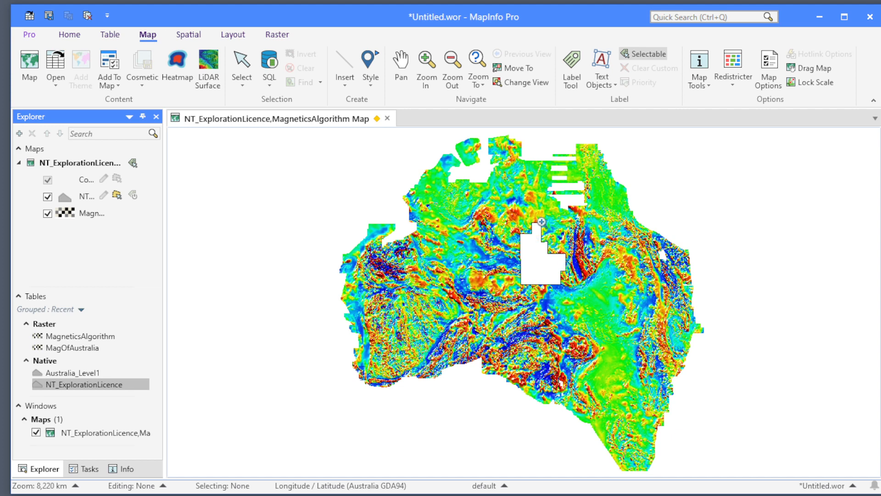
Step: Switch to ProRaster Premium and set the Australia Magnetics export to clip to the NT_ExplorationLicence.TAB polygon table
{"action": "left_click", "coordinate": [817, 20]}
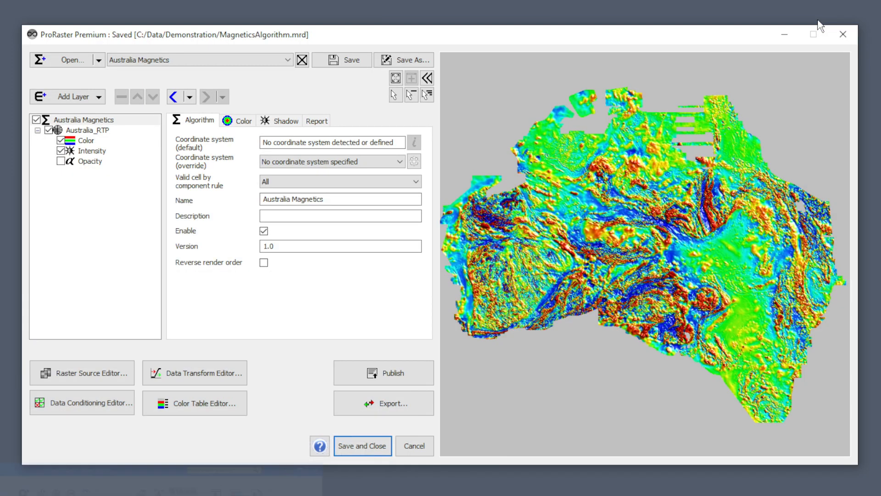
{"action": "left_click", "coordinate": [388, 406]}
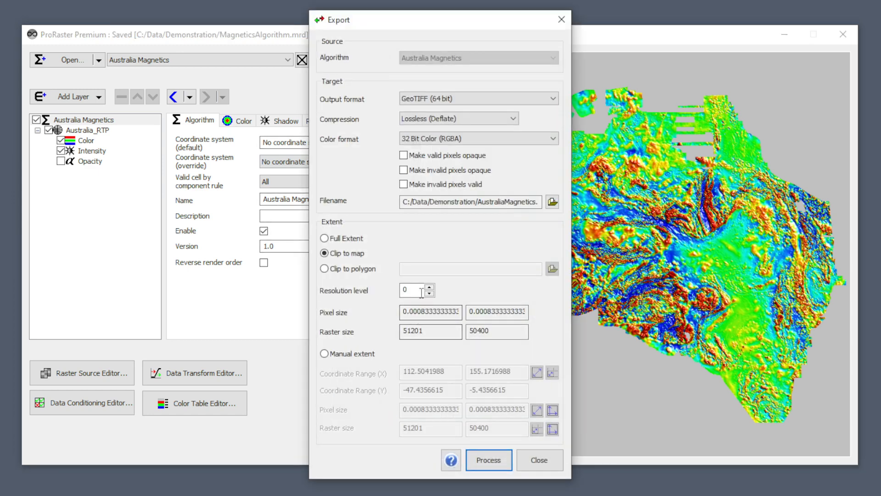
{"action": "left_click", "coordinate": [340, 269]}
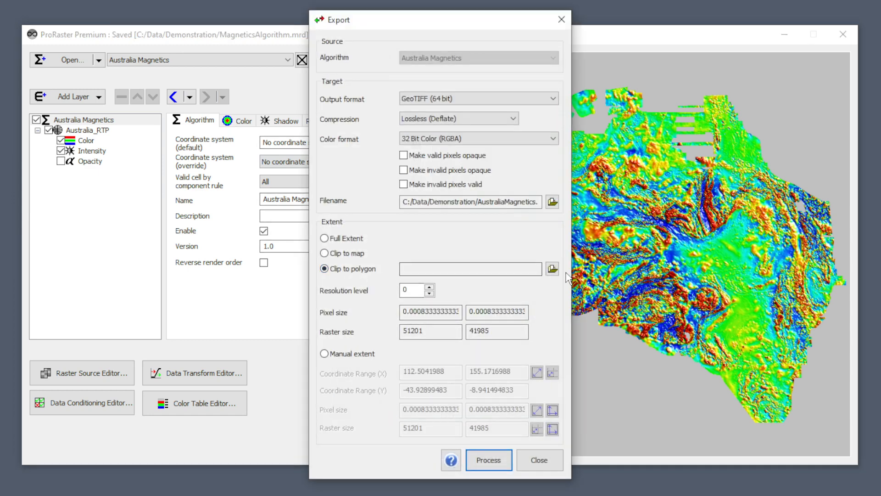
{"action": "left_click", "coordinate": [553, 268]}
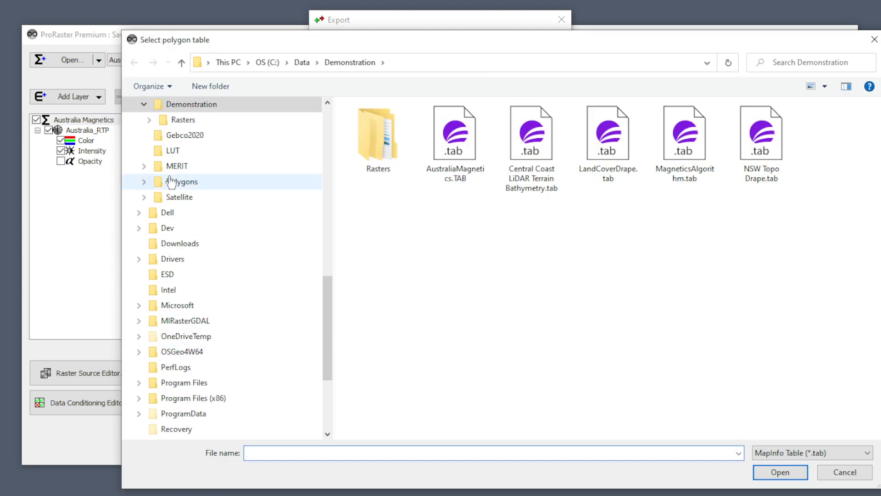
{"action": "left_click", "coordinate": [177, 165]}
{"action": "left_click", "coordinate": [179, 184]}
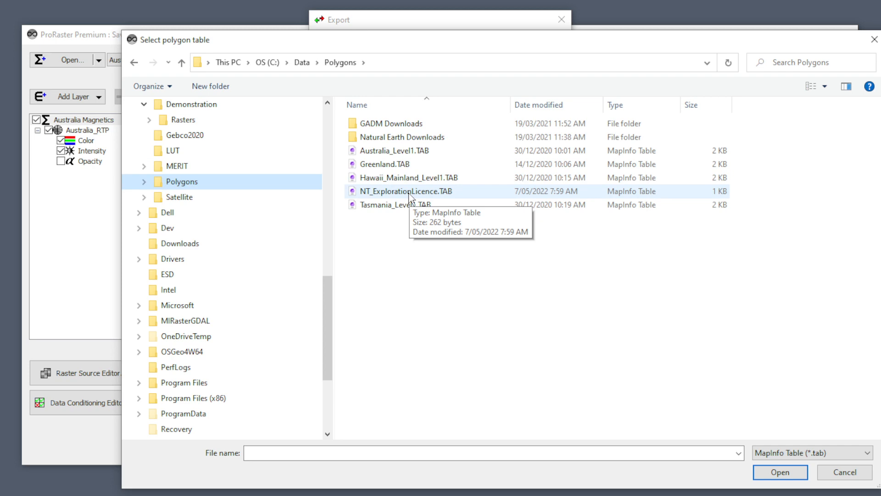
{"action": "double_click", "coordinate": [410, 192]}
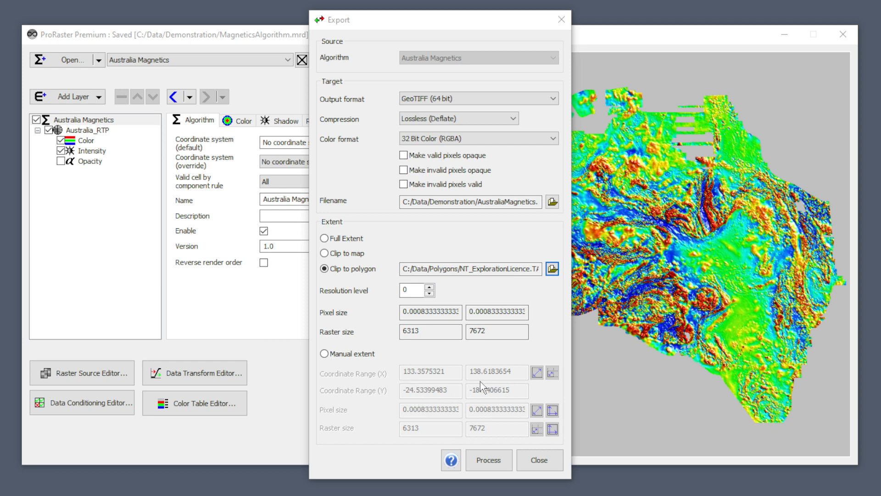
Step: Set the polygon-clipped export's resolution level to 2, process it, and close the processing report and export settings
{"action": "left_click", "coordinate": [430, 287]}
{"action": "left_click", "coordinate": [429, 288]}
{"action": "left_click", "coordinate": [430, 288]}
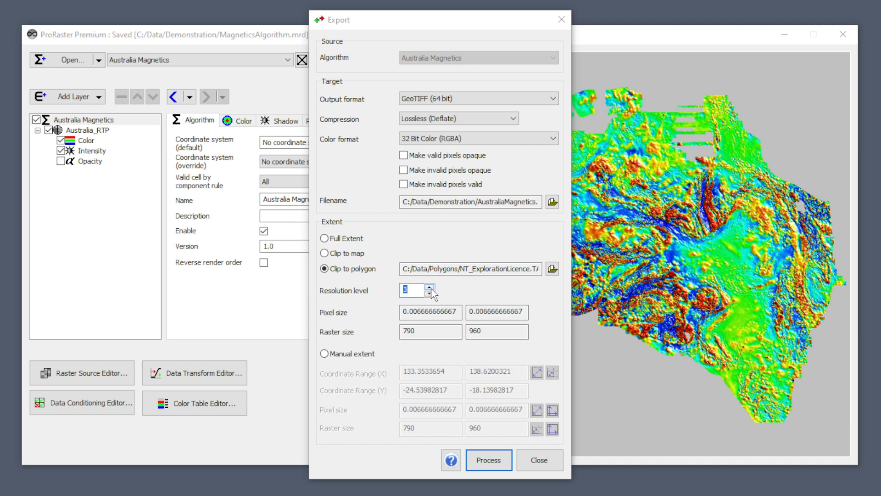
{"action": "left_click", "coordinate": [431, 293]}
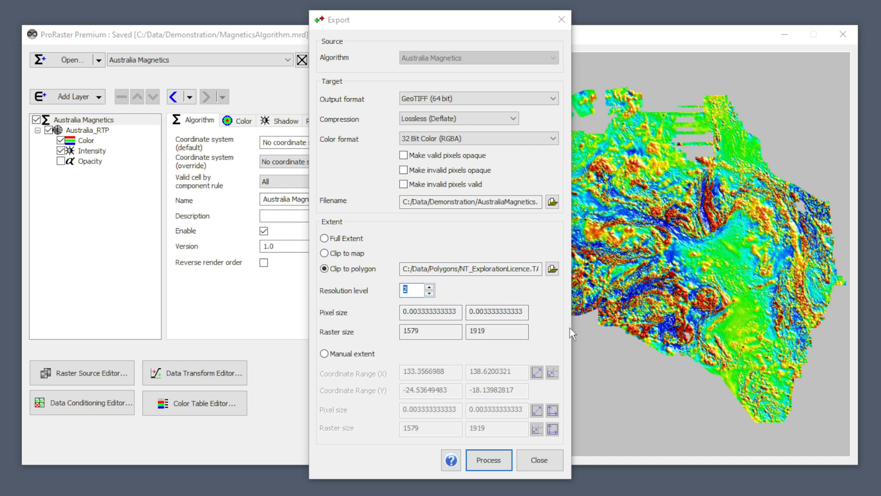
{"action": "left_click", "coordinate": [494, 464]}
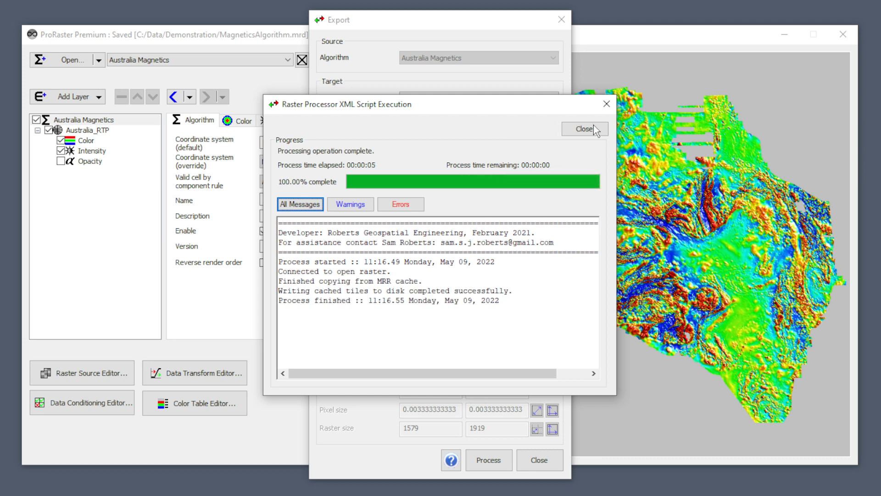
{"action": "left_click", "coordinate": [584, 126]}
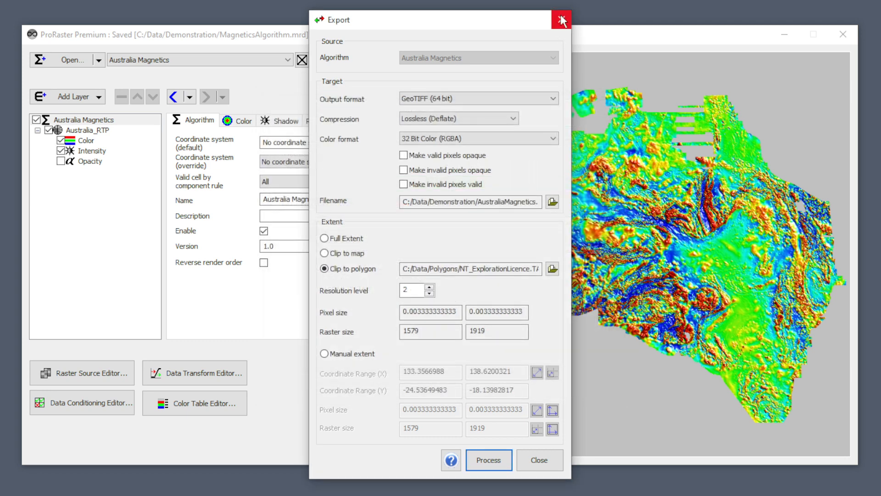
{"action": "left_click", "coordinate": [561, 20]}
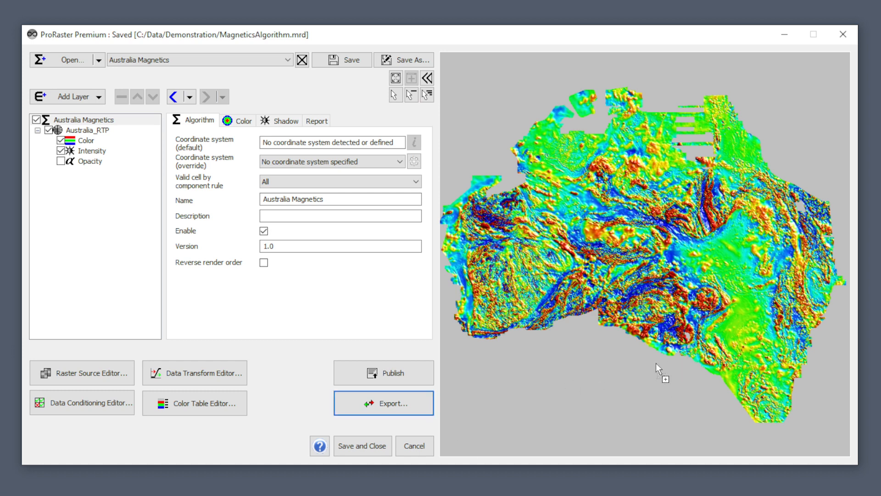
Step: Load the polygon-clipped AustraliaMagnetics image, examine its detail, and unload its algorithm without saving
{"action": "left_click_drag", "start_coordinate": [656, 363], "coordinate": [656, 363]}
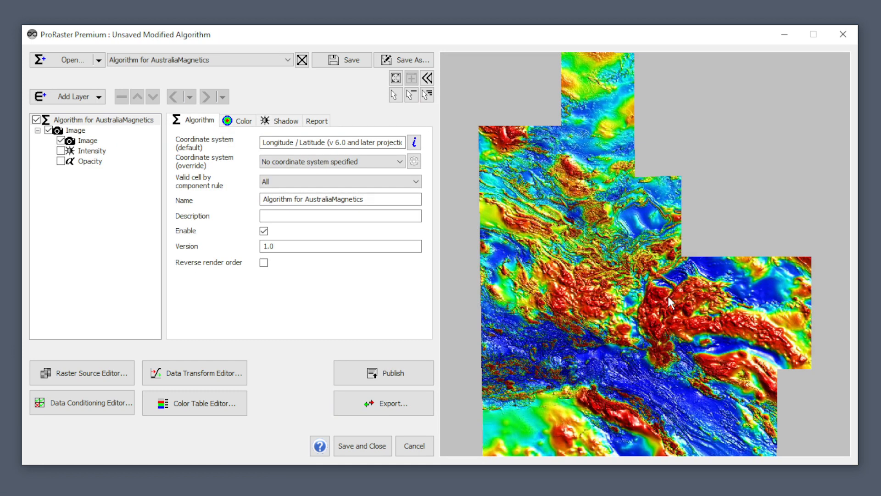
{"action": "scroll", "coordinate": [615, 285], "scroll_direction": "up", "scroll_amount": 5}
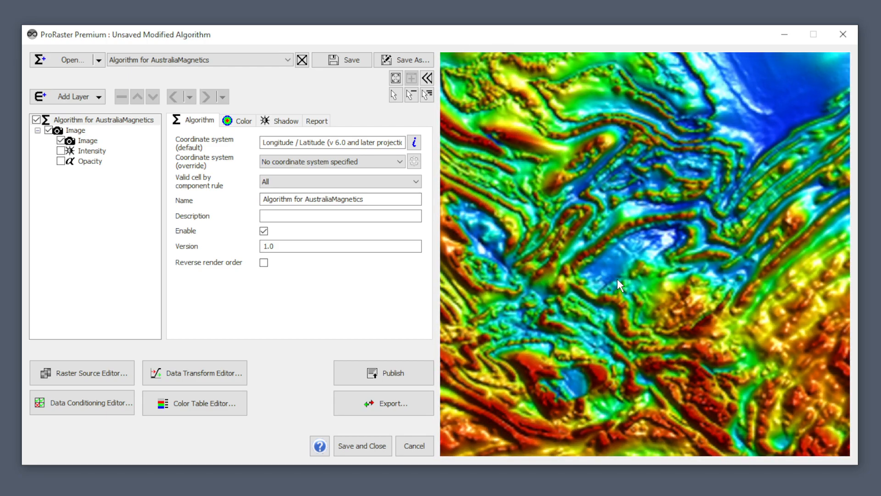
{"action": "scroll", "coordinate": [618, 280], "scroll_direction": "down", "scroll_amount": 5}
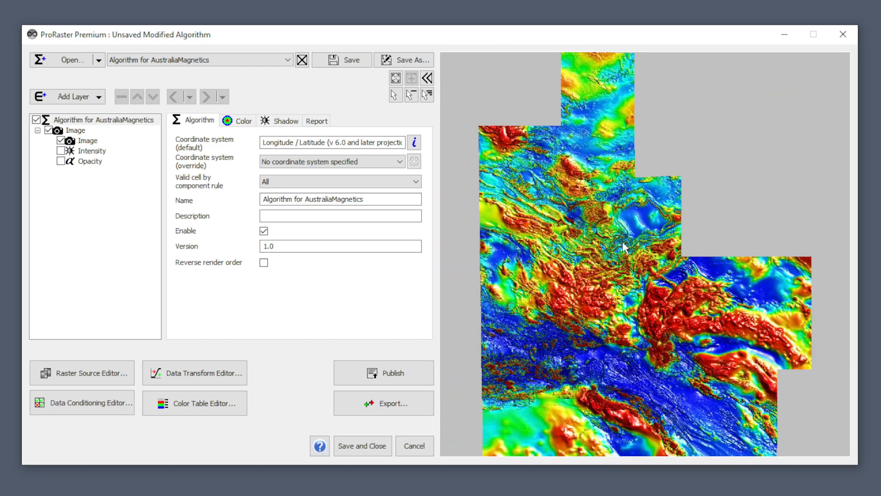
{"action": "left_click", "coordinate": [304, 60]}
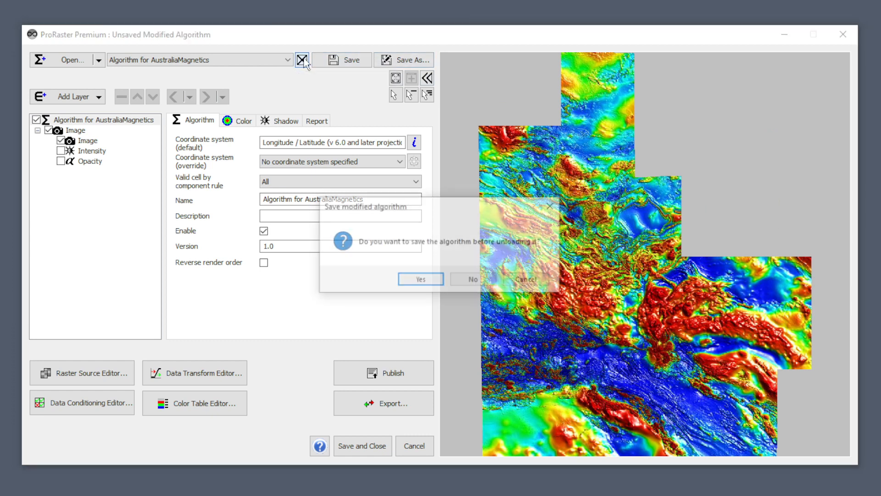
{"action": "left_click", "coordinate": [475, 280]}
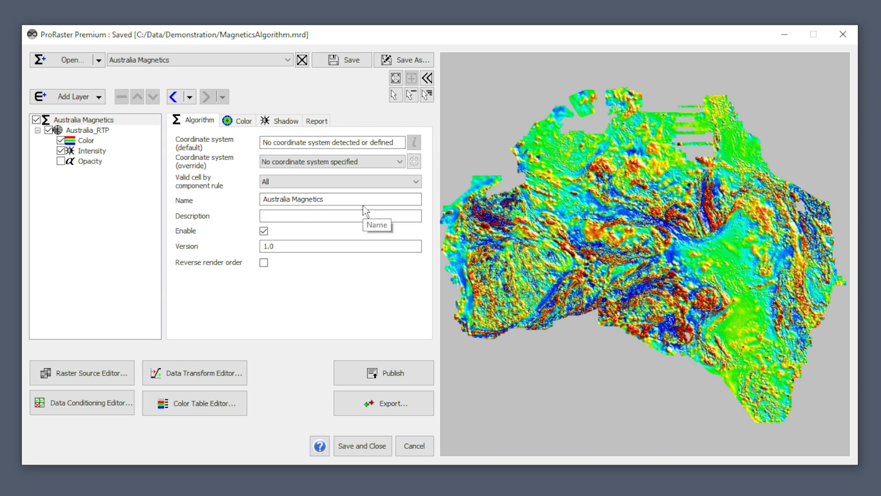
Step: Try Popular Visualization CRS EPSG:3857 as the coordinate system override for the Australia Magnetics algorithm
{"action": "left_click", "coordinate": [90, 123]}
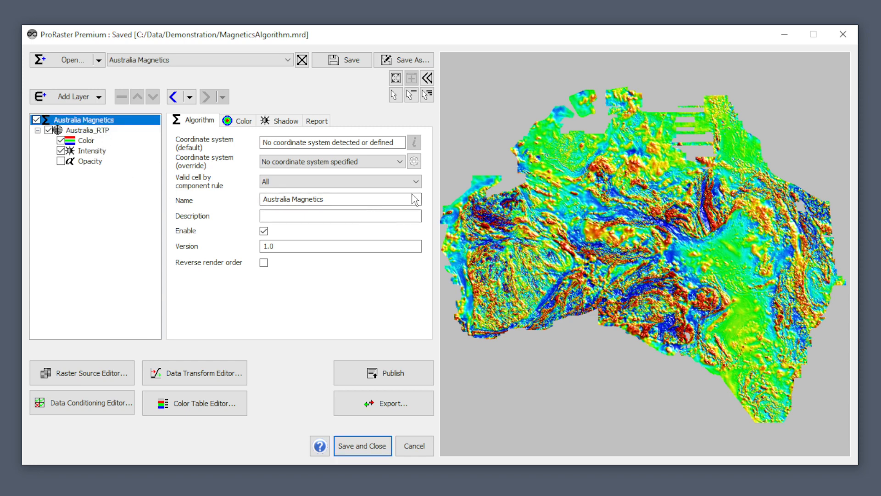
{"action": "left_click", "coordinate": [402, 162]}
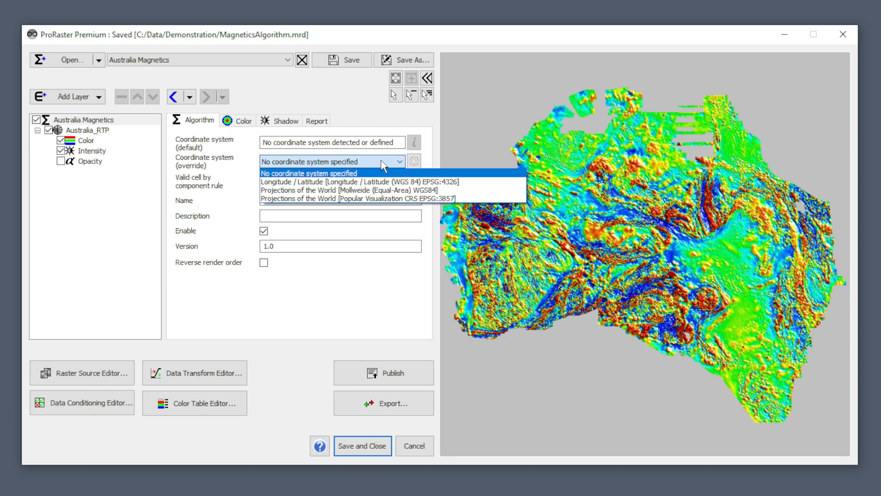
{"action": "left_click", "coordinate": [348, 202]}
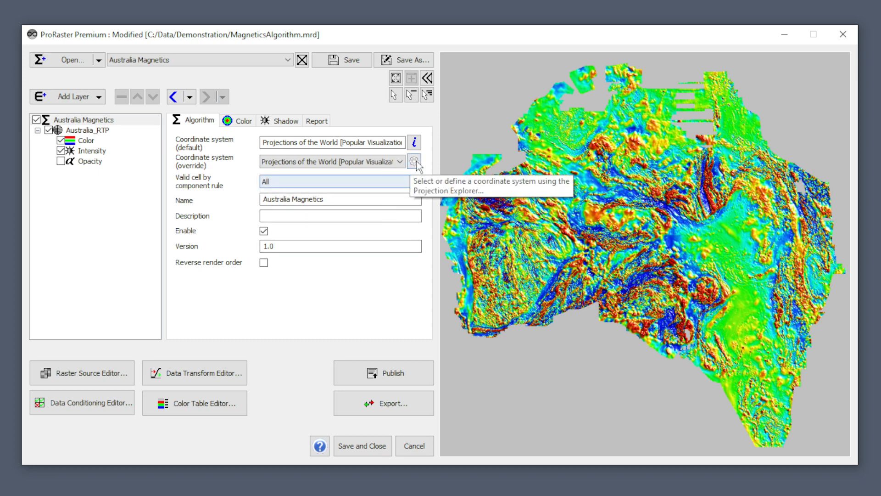
Step: Override the algorithm's coordinate system with Mollweide (Equal-Area) WGS84 and export the polygon-clipped GeoTIFF at resolution level 2
{"action": "left_click", "coordinate": [398, 163]}
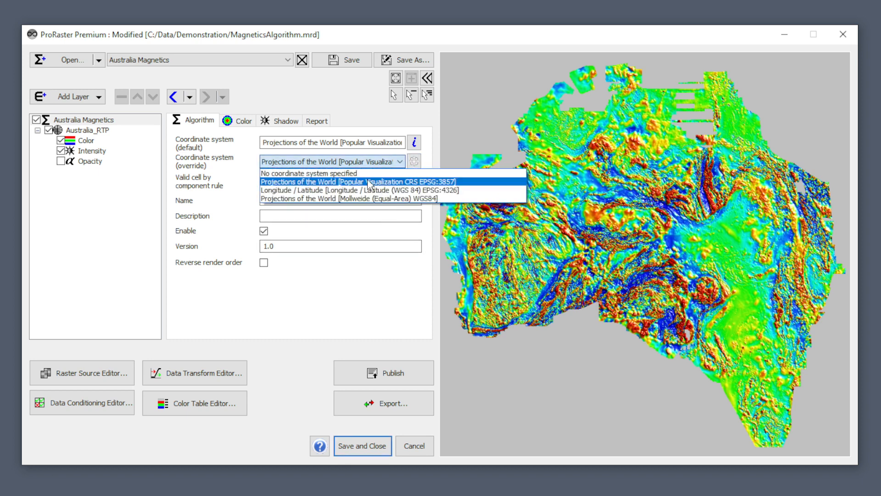
{"action": "left_click", "coordinate": [345, 199]}
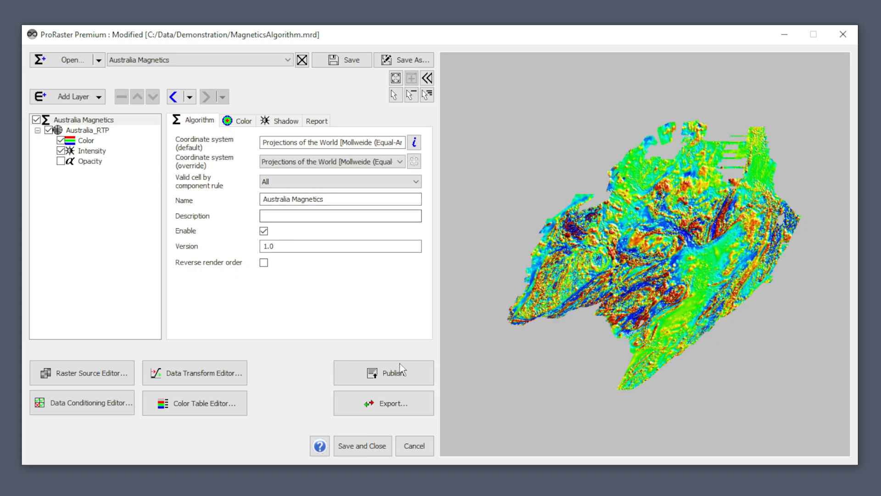
{"action": "left_click", "coordinate": [393, 403]}
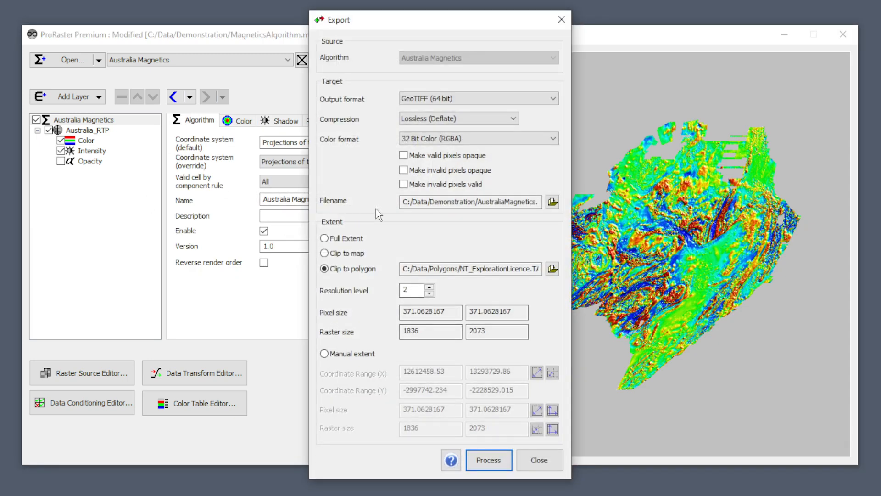
{"action": "left_click", "coordinate": [431, 293]}
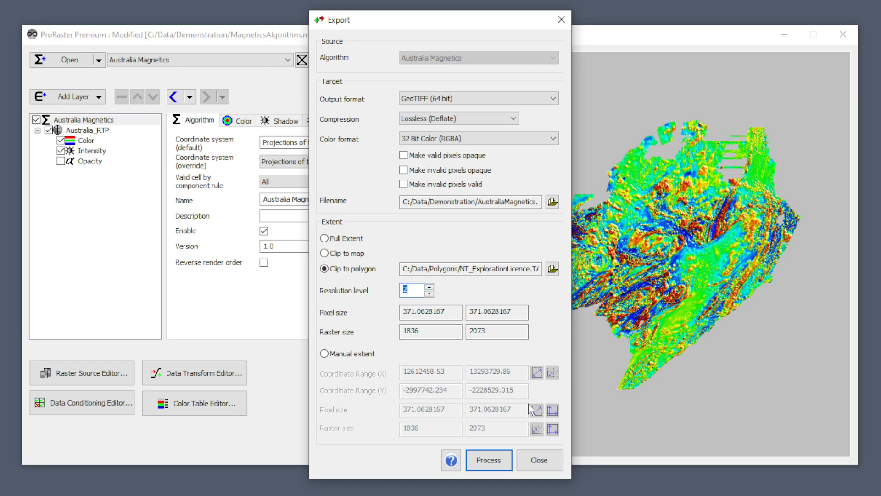
{"action": "left_click", "coordinate": [498, 461]}
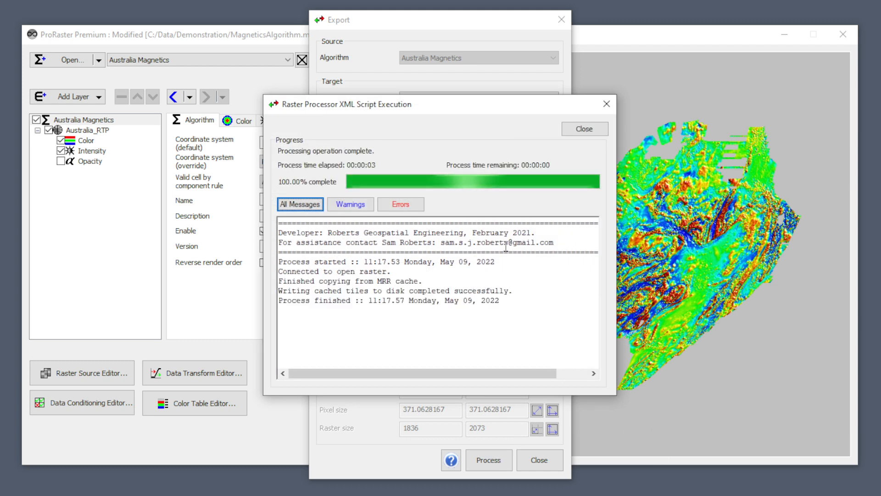
{"action": "left_click", "coordinate": [584, 128]}
{"action": "left_click", "coordinate": [541, 461]}
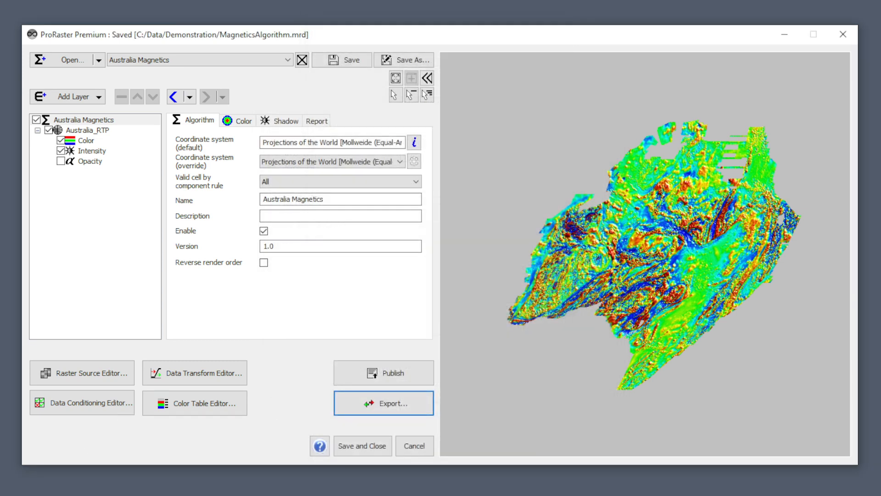
Step: Load the Mollweide-projected AustraliaMagnetics image for inspection and unload its algorithm without saving
{"action": "left_click_drag", "start_coordinate": [637, 341], "coordinate": [639, 342]}
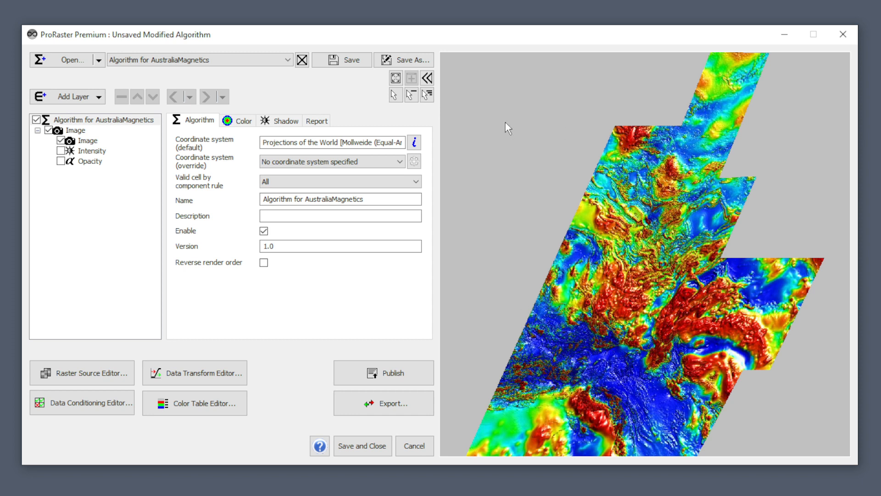
{"action": "left_click", "coordinate": [302, 59]}
{"action": "left_click", "coordinate": [477, 281]}
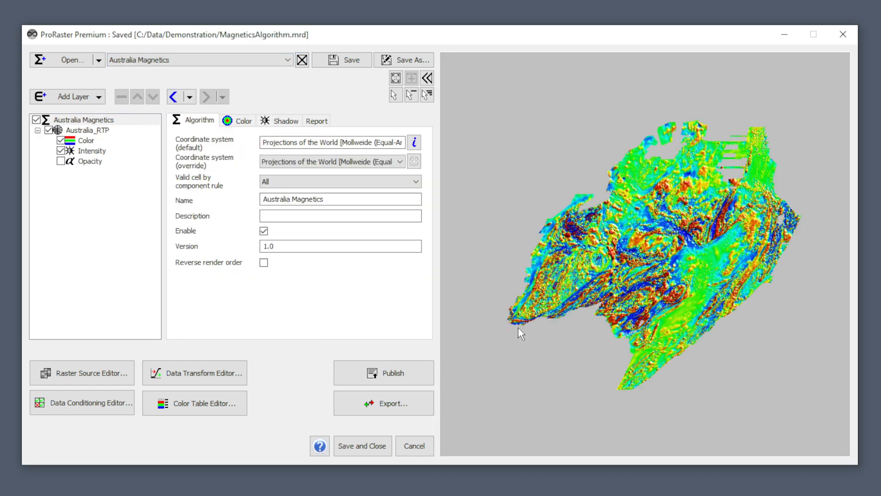
Step: Reset the Australia Magnetics algorithm's coordinate system override to no coordinate system specified
{"action": "left_click", "coordinate": [351, 163]}
{"action": "left_click", "coordinate": [327, 174]}
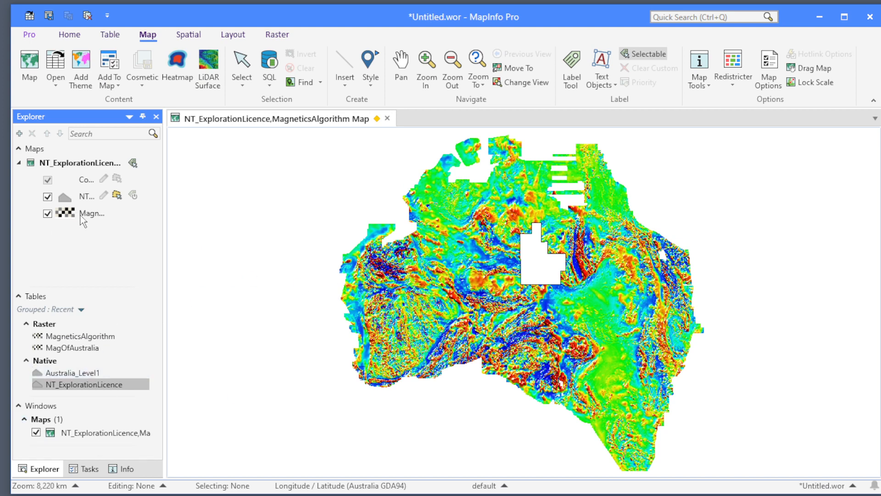
Step: In MapInfo Pro, overlay Australia_Level1 on the MagneticsAlgorithm map, inspect the polygon detail along the northwest coast, and close the map
{"action": "left_click", "coordinate": [106, 373]}
{"action": "left_click_drag", "start_coordinate": [346, 305], "coordinate": [381, 283]}
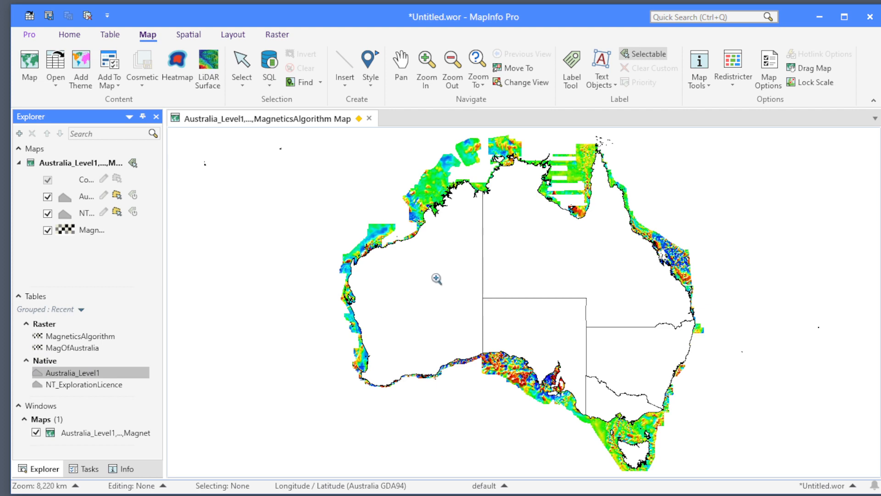
{"action": "left_click", "coordinate": [426, 68]}
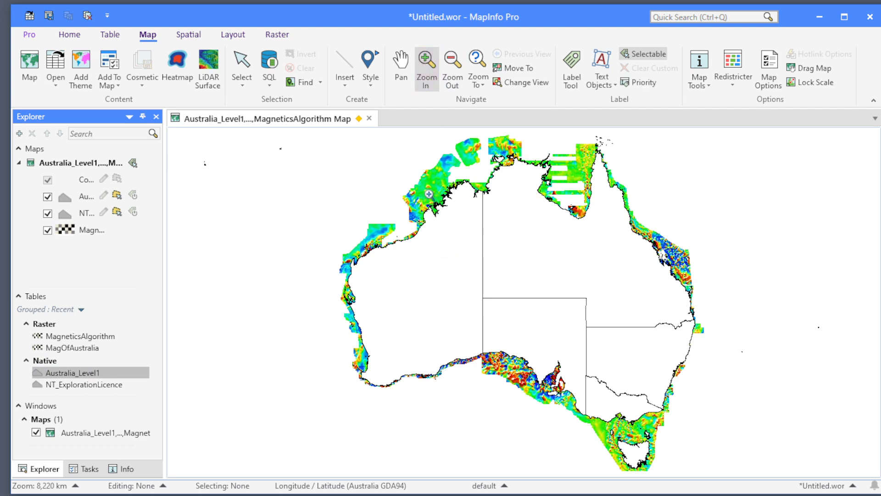
{"action": "left_click_drag", "start_coordinate": [449, 216], "coordinate": [487, 239]}
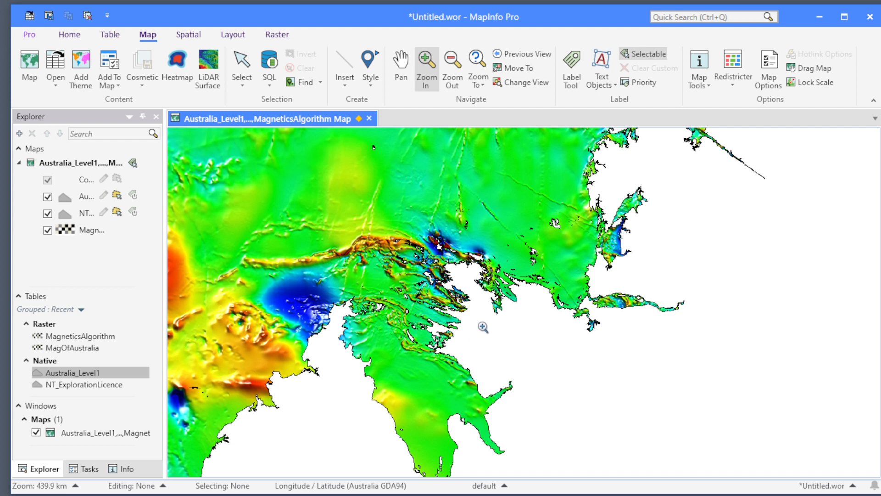
{"action": "left_click", "coordinate": [370, 119]}
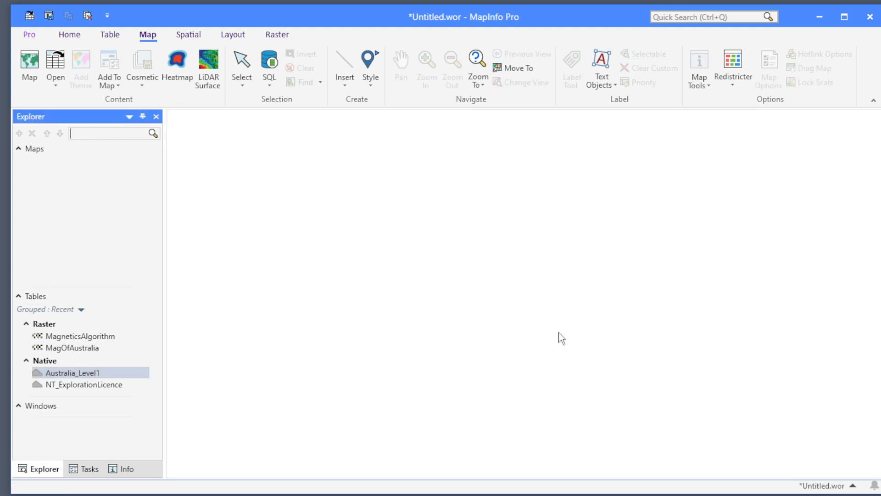
Step: Switch to ProRaster Premium and open the recent algorithm GlobalAtlas_demo.mrd
{"action": "left_click", "coordinate": [819, 15]}
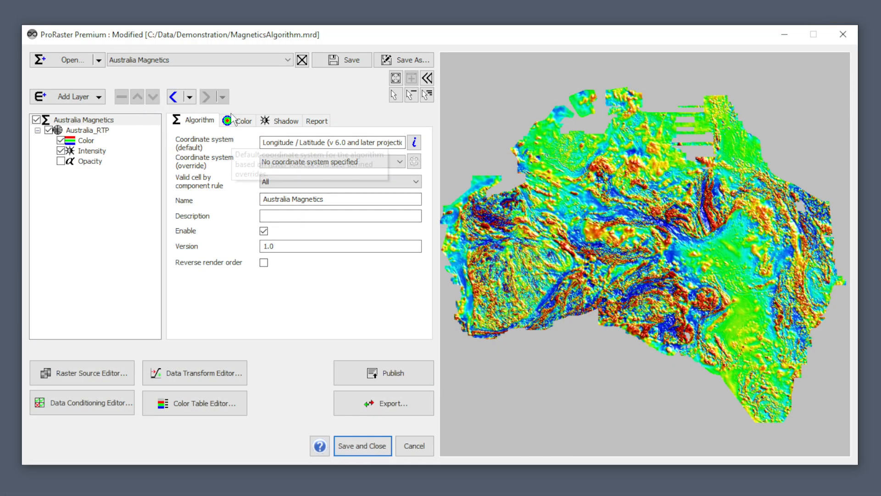
{"action": "left_click", "coordinate": [98, 64]}
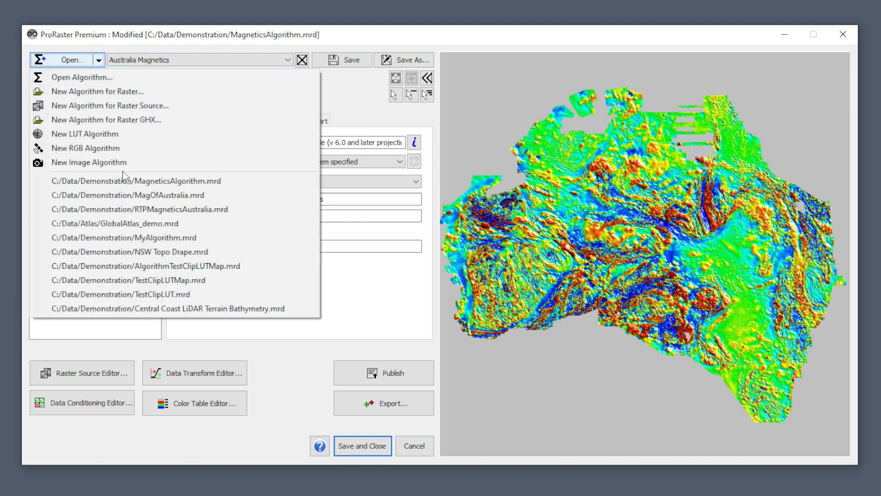
{"action": "left_click", "coordinate": [136, 224]}
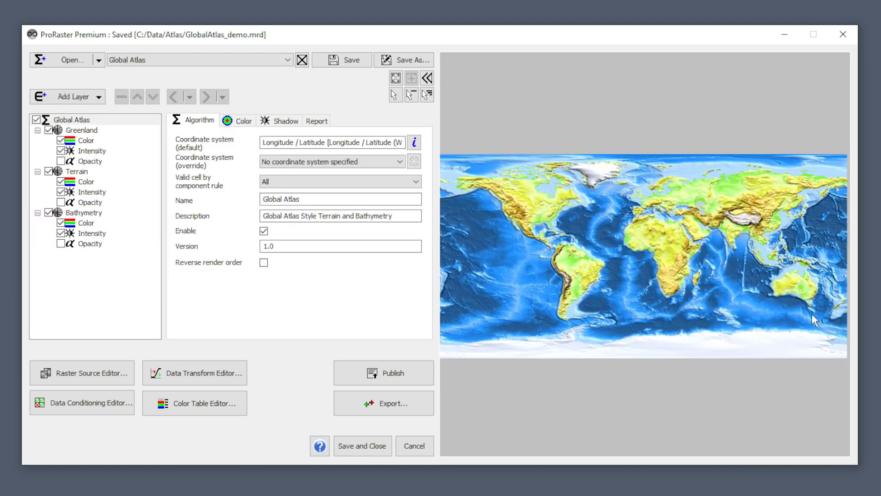
Step: Examine the Global Atlas terrain detail along Australia's southern coast and return to the whole-world view
{"action": "scroll", "coordinate": [801, 286], "scroll_direction": "up", "scroll_amount": 5}
{"action": "left_click_drag", "start_coordinate": [799, 293], "coordinate": [662, 263]}
{"action": "scroll", "coordinate": [663, 263], "scroll_direction": "up", "scroll_amount": 12}
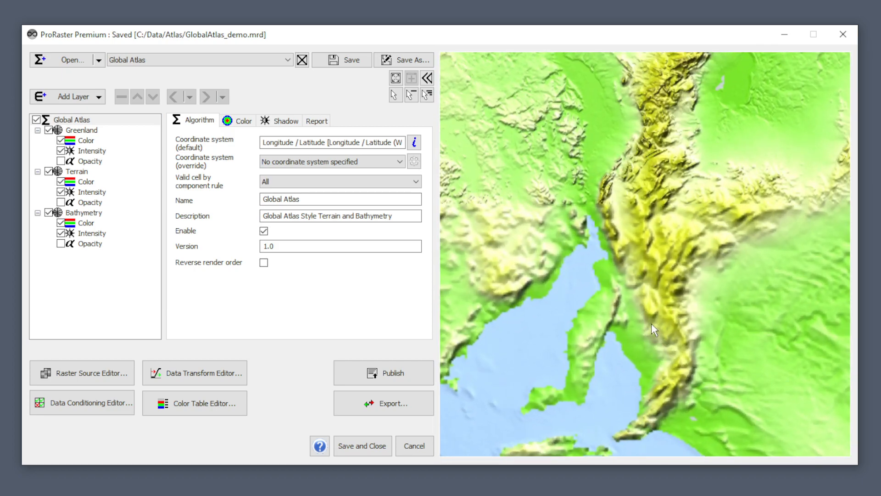
{"action": "scroll", "coordinate": [651, 323], "scroll_direction": "down", "scroll_amount": 3}
{"action": "scroll", "coordinate": [651, 324], "scroll_direction": "down", "scroll_amount": 12}
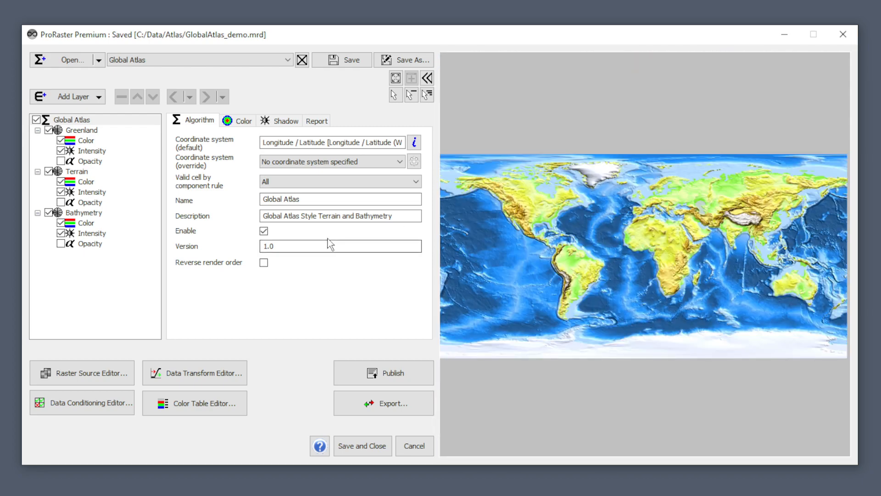
Step: Start exporting the Global Atlas algorithm and set the output file to GlobalAtlas.tif in the Demonstration folder
{"action": "left_click", "coordinate": [379, 402]}
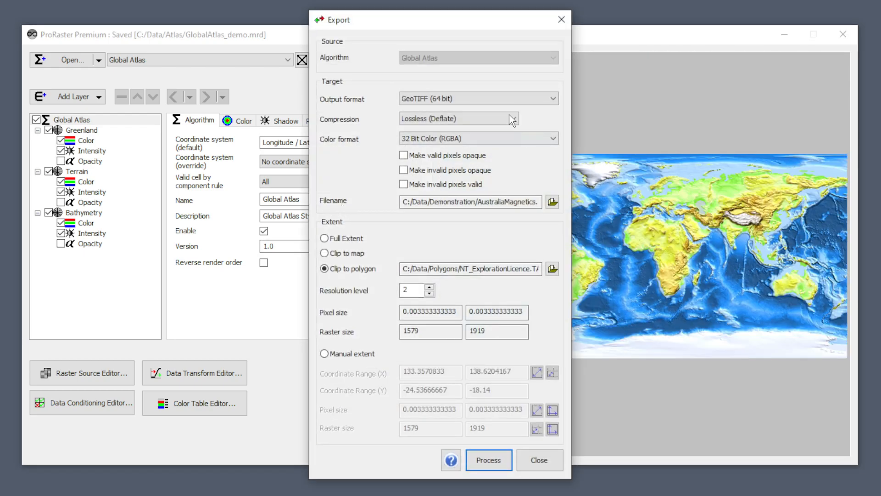
{"action": "left_click", "coordinate": [552, 203]}
{"action": "scroll", "coordinate": [262, 202], "scroll_direction": "up", "scroll_amount": 4}
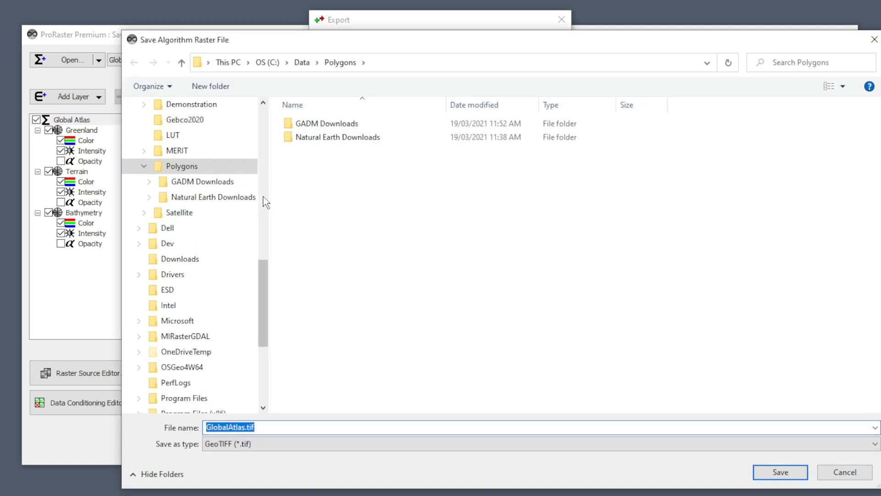
{"action": "left_click", "coordinate": [205, 245]}
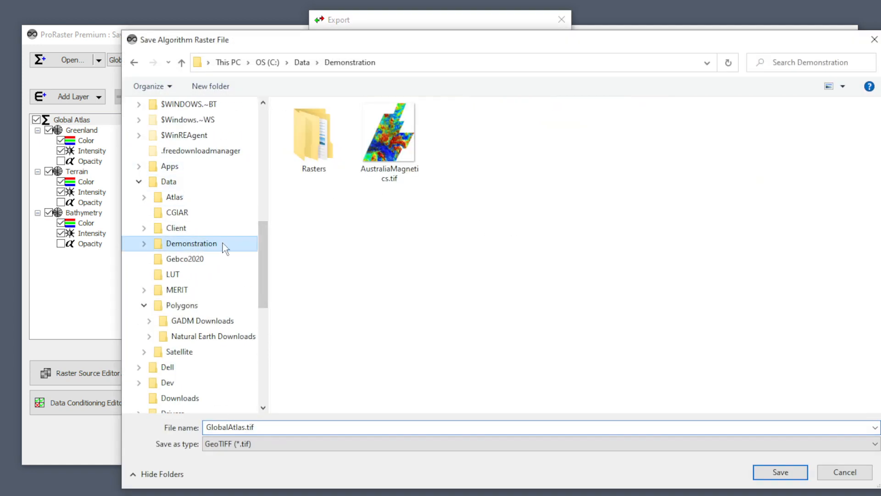
{"action": "left_click", "coordinate": [780, 472]}
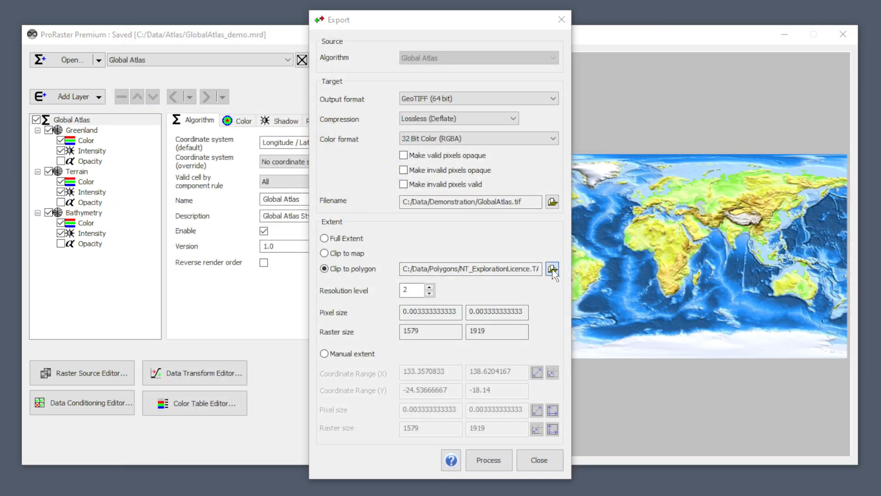
Step: Clip the export to the Australia_Level1.TAB polygon table and set the resolution level to 5
{"action": "left_click", "coordinate": [552, 269]}
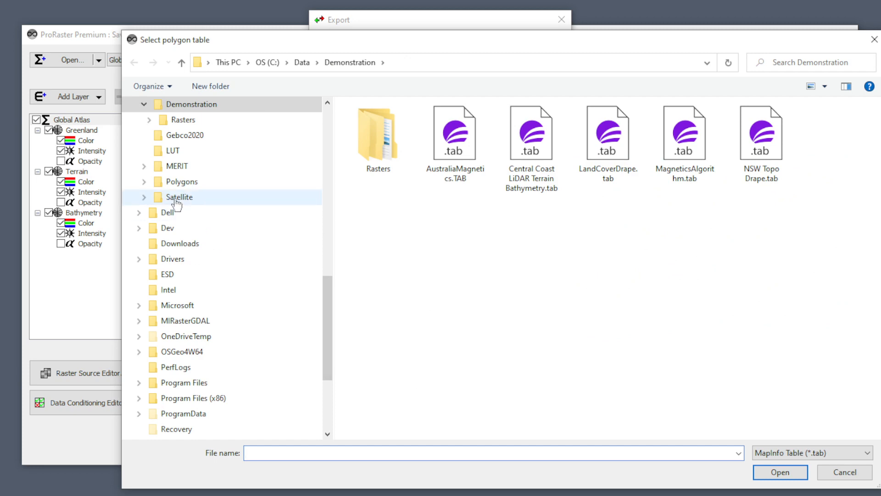
{"action": "left_click", "coordinate": [190, 182]}
{"action": "double_click", "coordinate": [404, 151]}
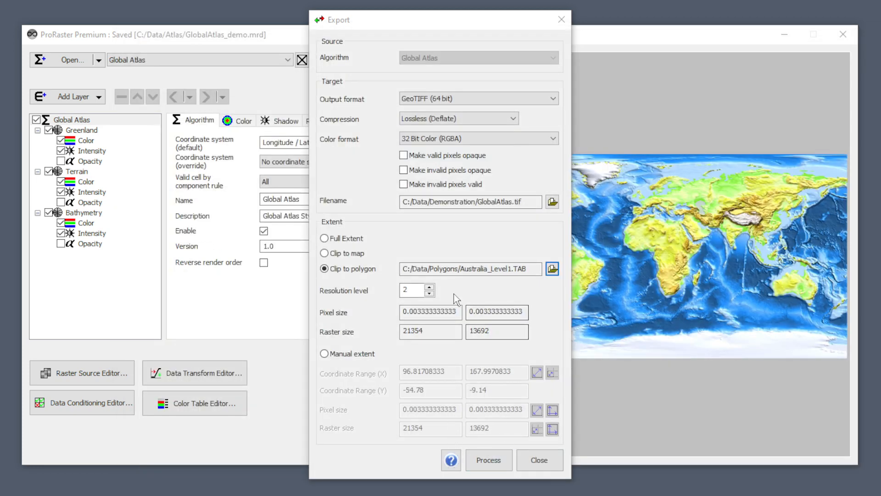
{"action": "left_click", "coordinate": [429, 287]}
{"action": "left_click", "coordinate": [429, 288]}
{"action": "left_click", "coordinate": [429, 287]}
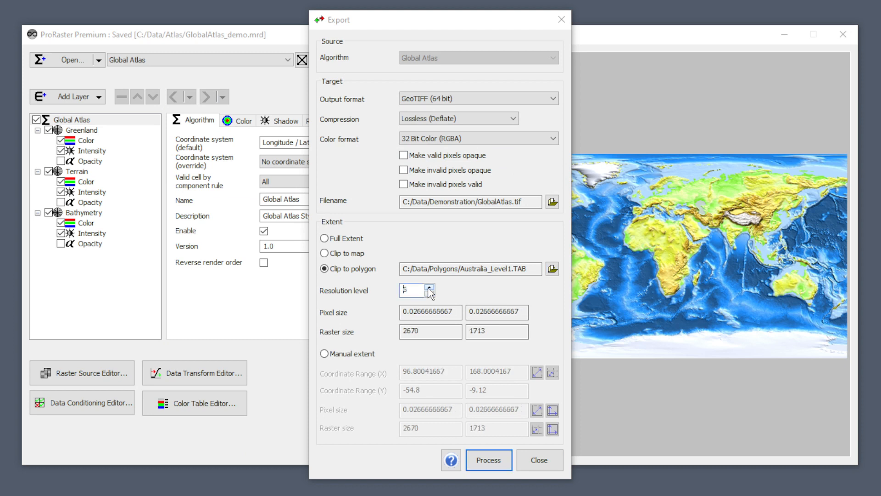
{"action": "left_click", "coordinate": [429, 288]}
{"action": "left_click", "coordinate": [430, 294]}
Step: Process the clipped Global Atlas GeoTIFF export and close the progress and export dialogs
{"action": "left_click", "coordinate": [489, 462]}
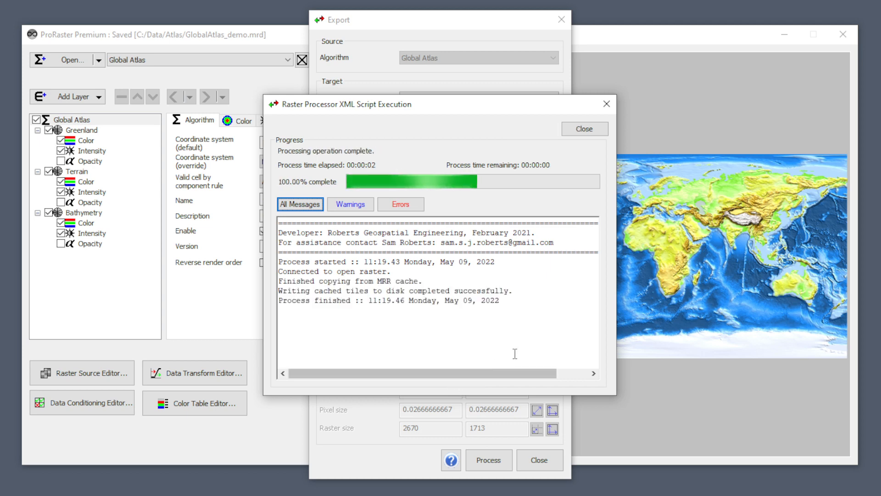
{"action": "left_click", "coordinate": [577, 130]}
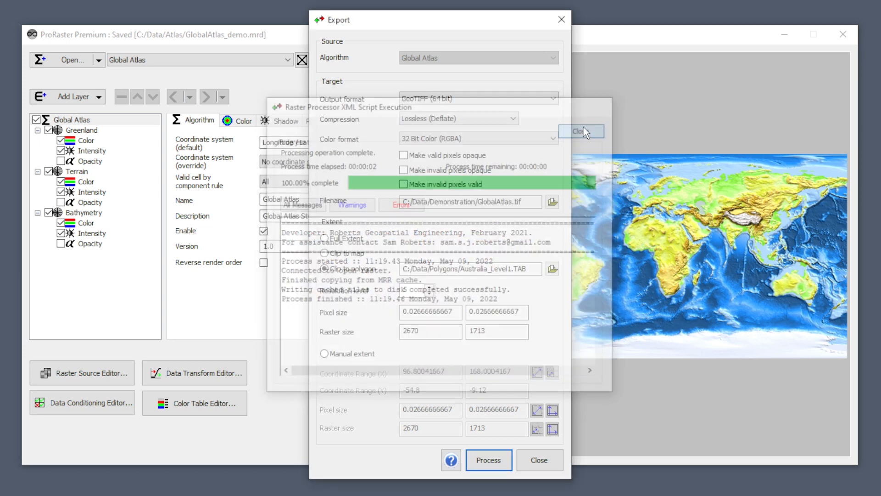
{"action": "left_click", "coordinate": [542, 463]}
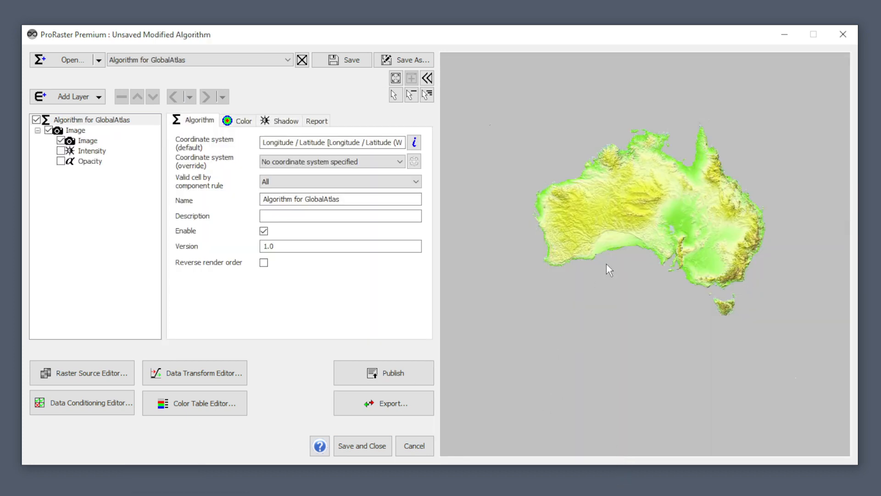
Step: Inspect the clipped coastline of the exported GlobalAtlas image around southeastern Australia and Tasmania
{"action": "scroll", "coordinate": [725, 267], "scroll_direction": "up", "scroll_amount": 2}
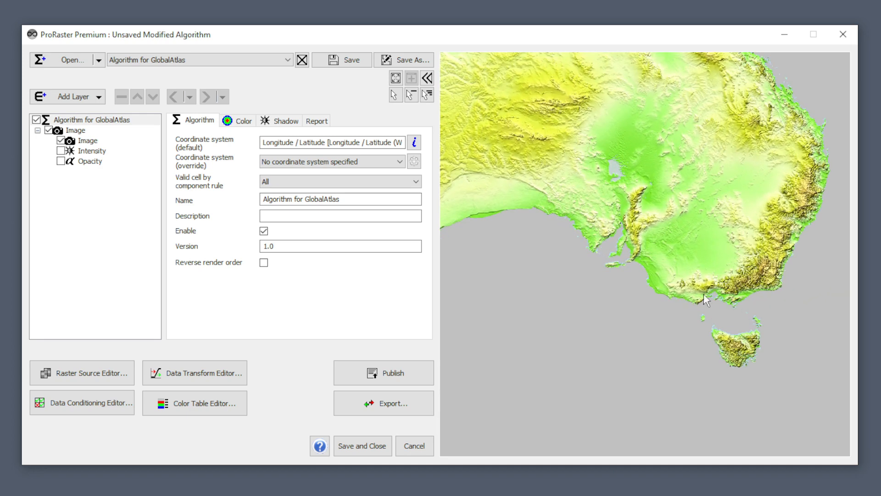
{"action": "scroll", "coordinate": [706, 301], "scroll_direction": "up", "scroll_amount": 5}
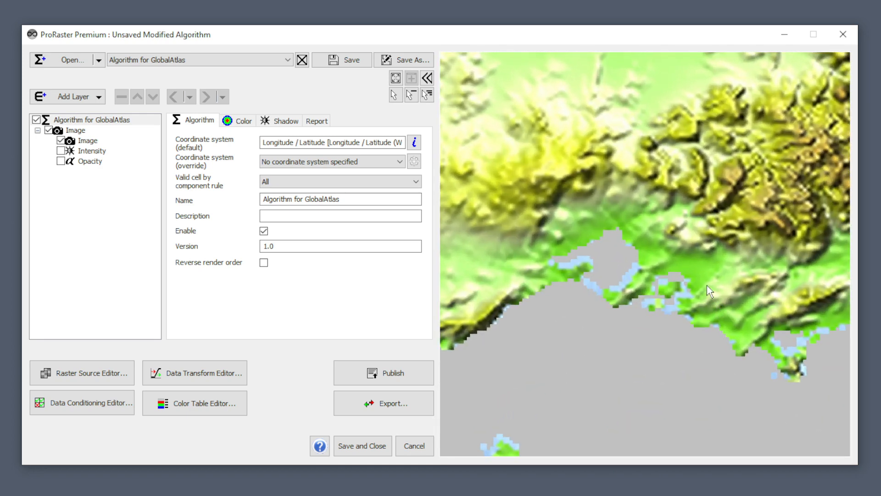
{"action": "scroll", "coordinate": [720, 307], "scroll_direction": "down", "scroll_amount": 6}
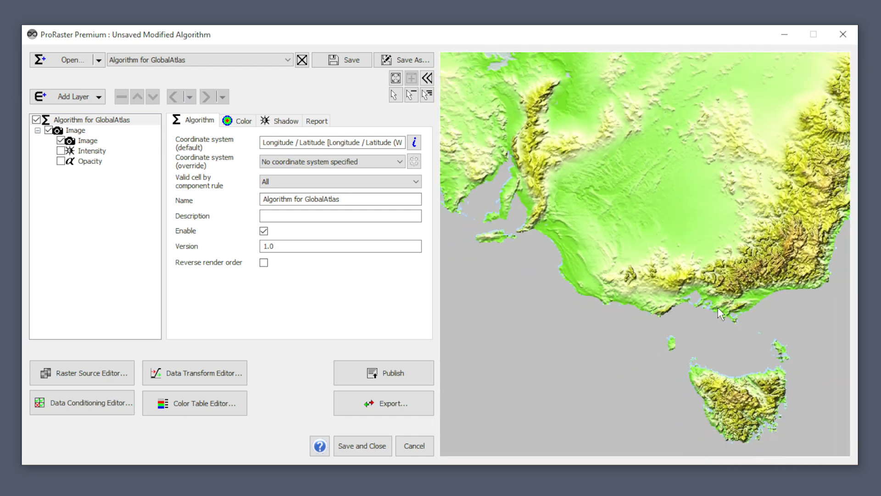
{"action": "scroll", "coordinate": [717, 309], "scroll_direction": "down", "scroll_amount": 1}
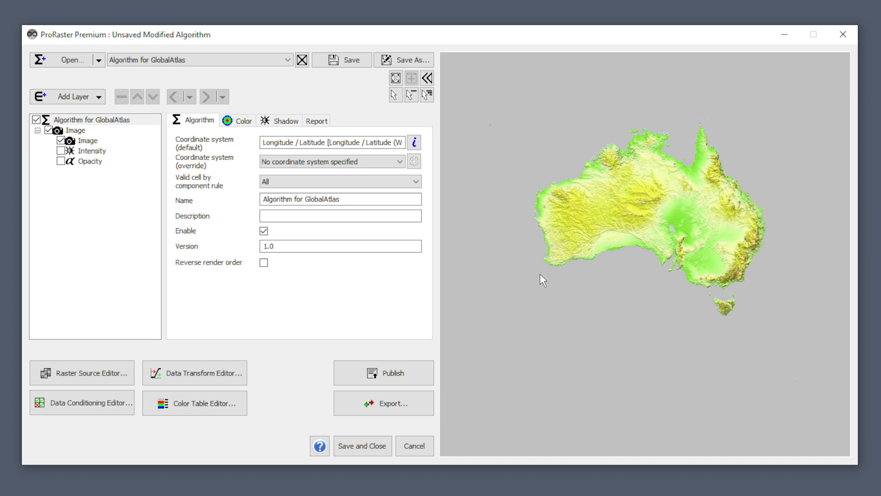
Step: Unload the exported GlobalAtlas image's algorithm without saving, and unload the Global Atlas algorithm as well
{"action": "left_click", "coordinate": [302, 60]}
{"action": "left_click", "coordinate": [480, 282]}
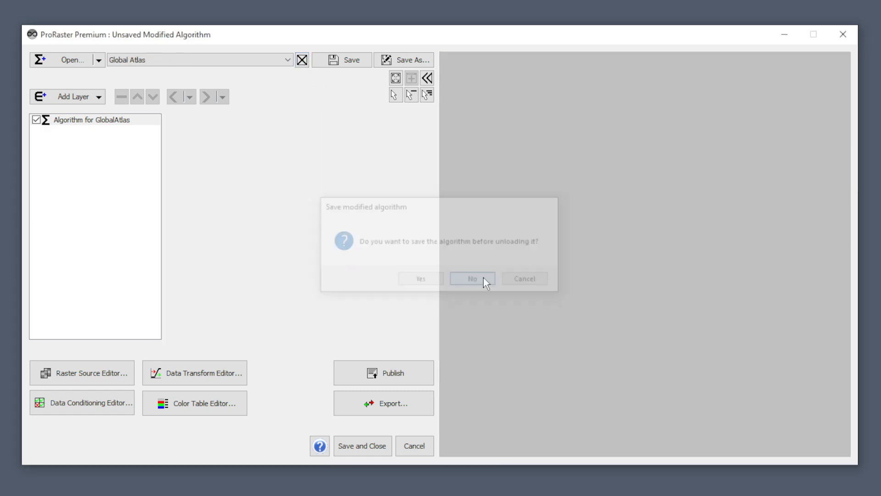
{"action": "left_click", "coordinate": [302, 59]}
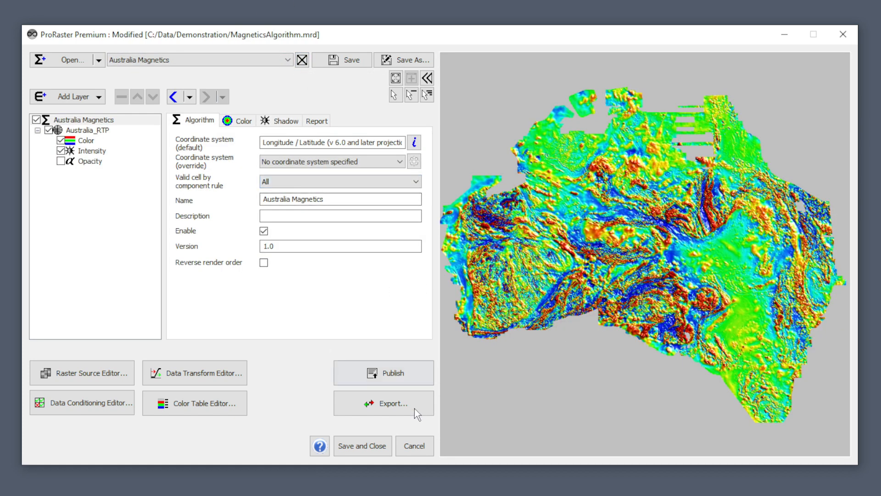
Step: Review the manual extent settings for exporting Australia Magnetics, based on the polygon and full extents, and close without processing
{"action": "left_click", "coordinate": [384, 406]}
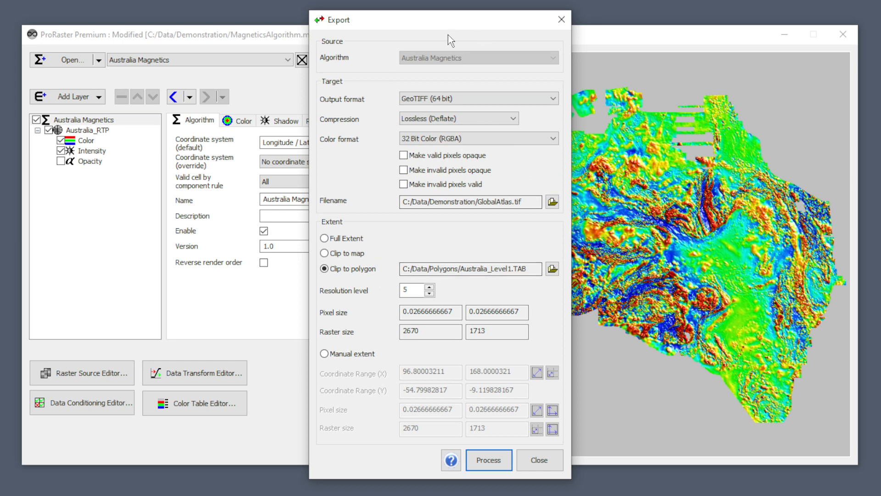
{"action": "left_click", "coordinate": [349, 355]}
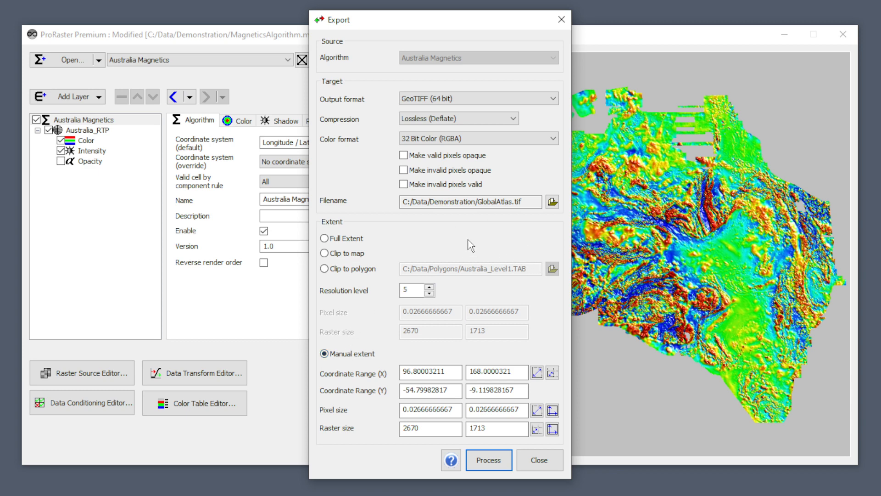
{"action": "left_click", "coordinate": [340, 239]}
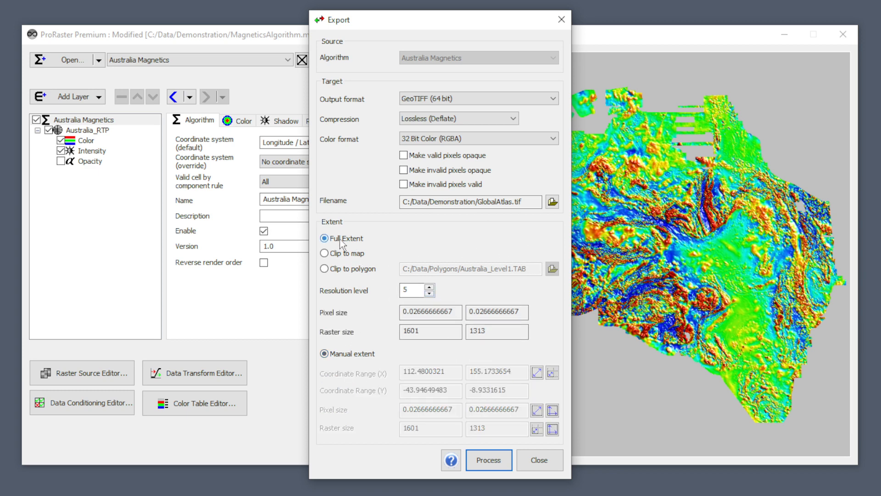
{"action": "left_click", "coordinate": [352, 355]}
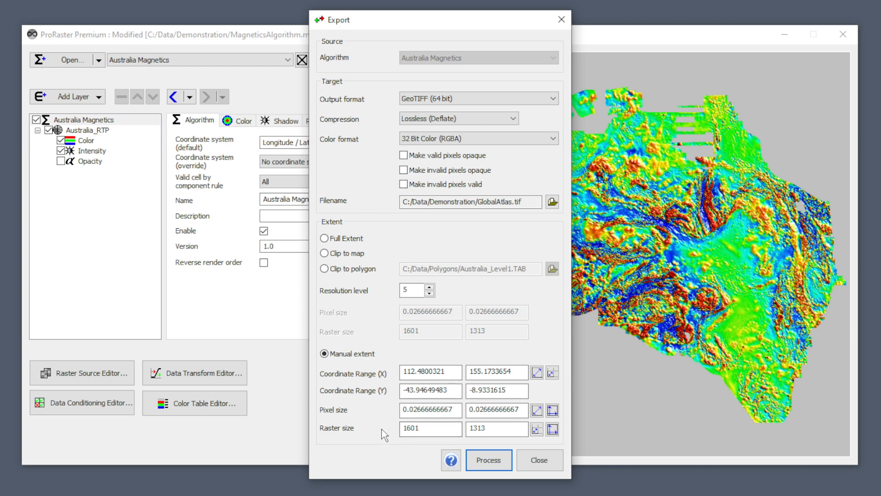
{"action": "left_click", "coordinate": [545, 464]}
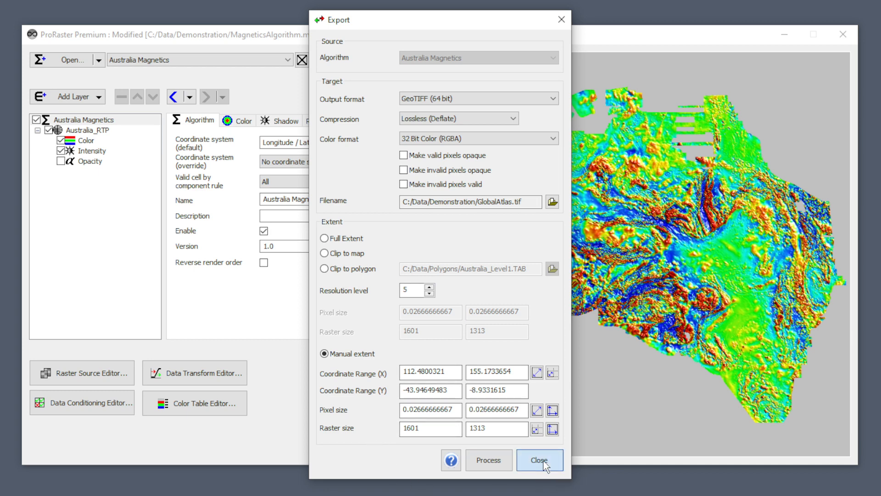